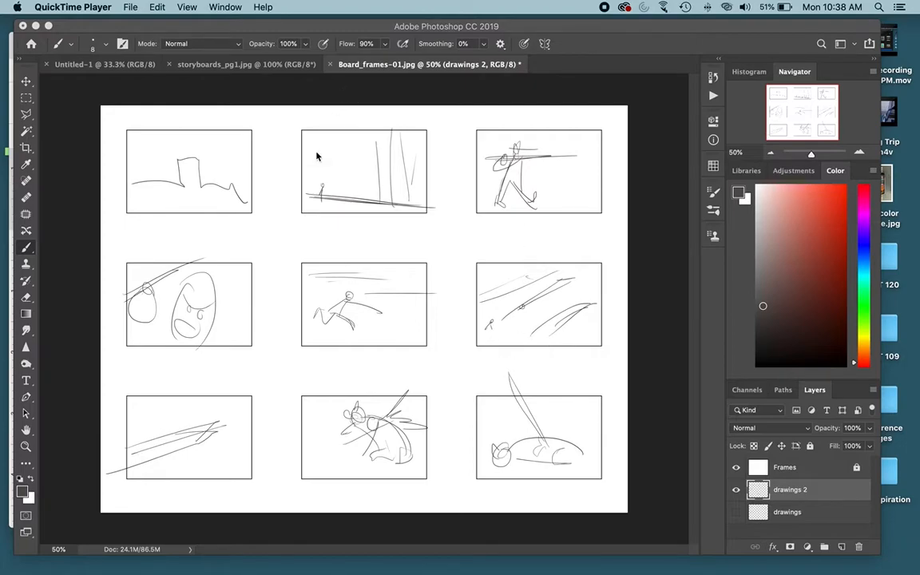
Step: Start saving a copy of the storyboard page and set its format to JPEG
click(126, 26)
click(83, 8)
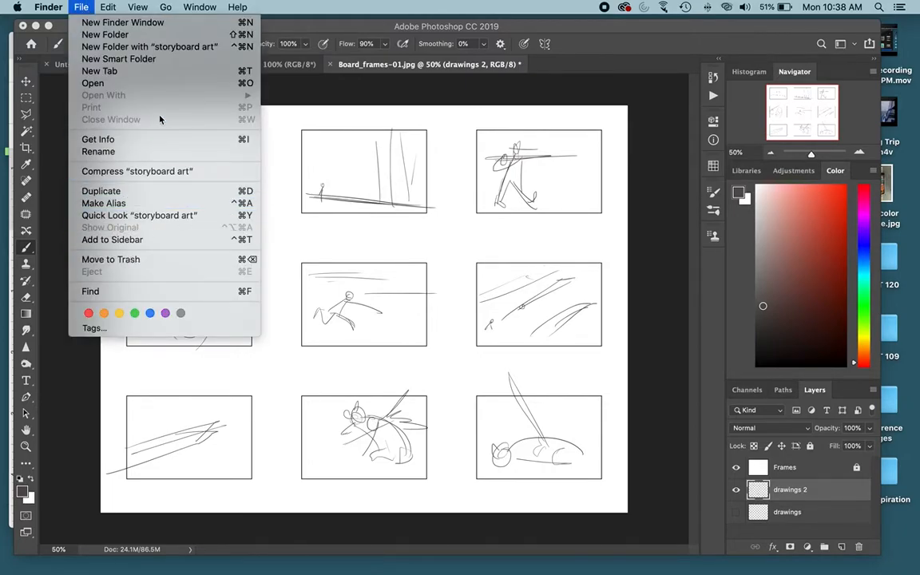
click(125, 84)
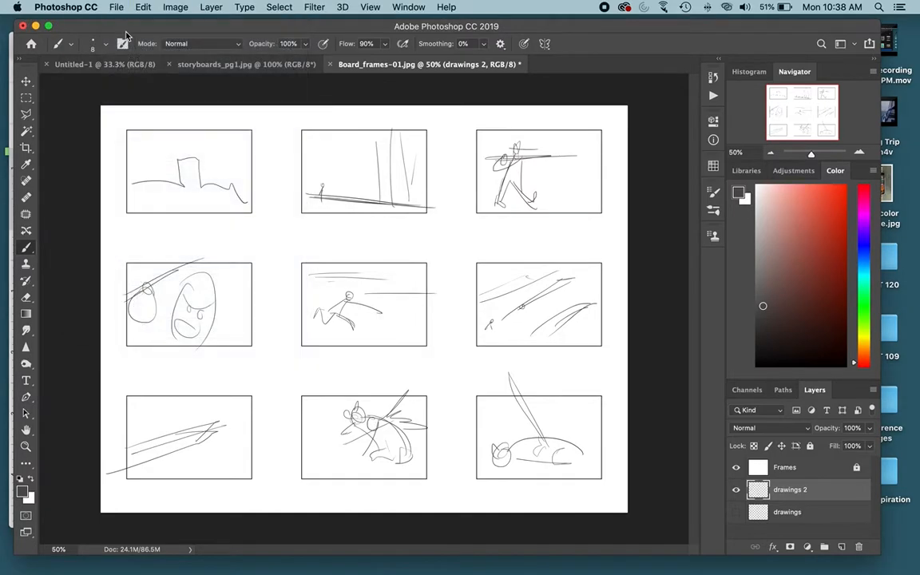
click(115, 8)
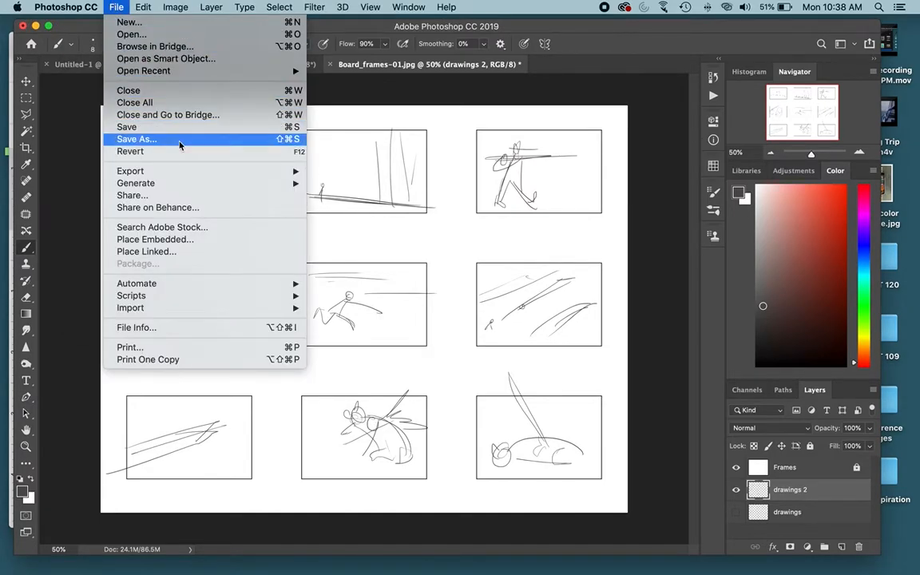
click(180, 142)
click(439, 334)
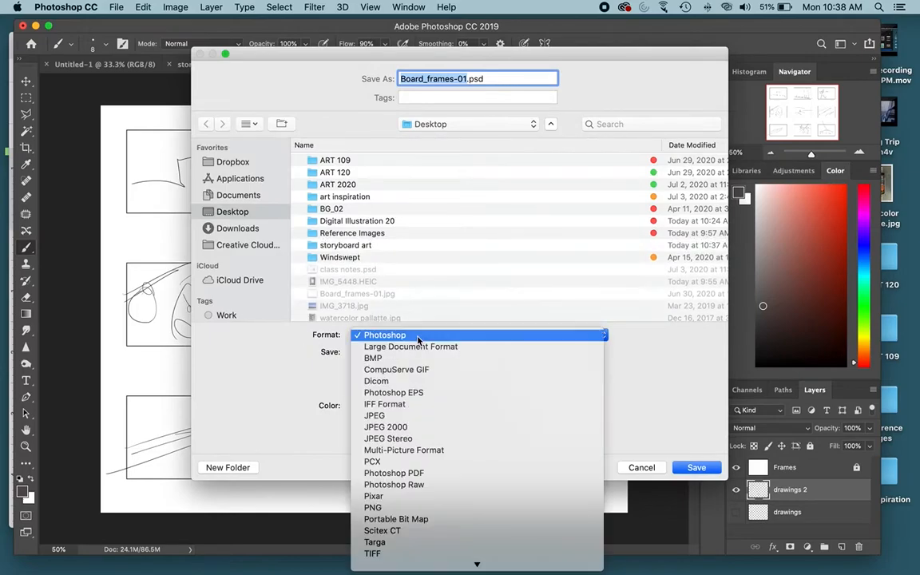
click(441, 416)
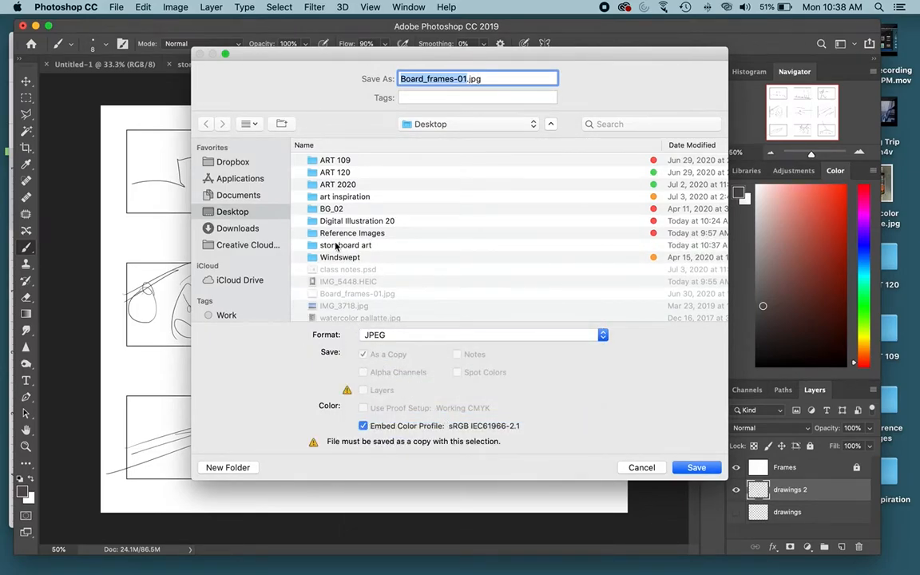
Step: Save the JPEG copy in the storyboard art folder as storyboards_pg3.jpg with Maximum quality 12
double_click(336, 246)
click(407, 125)
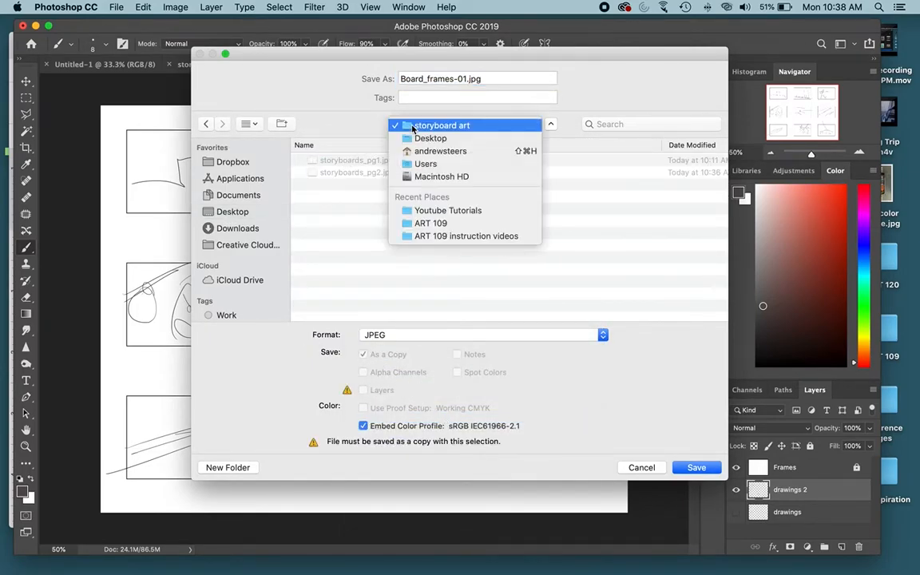
click(407, 127)
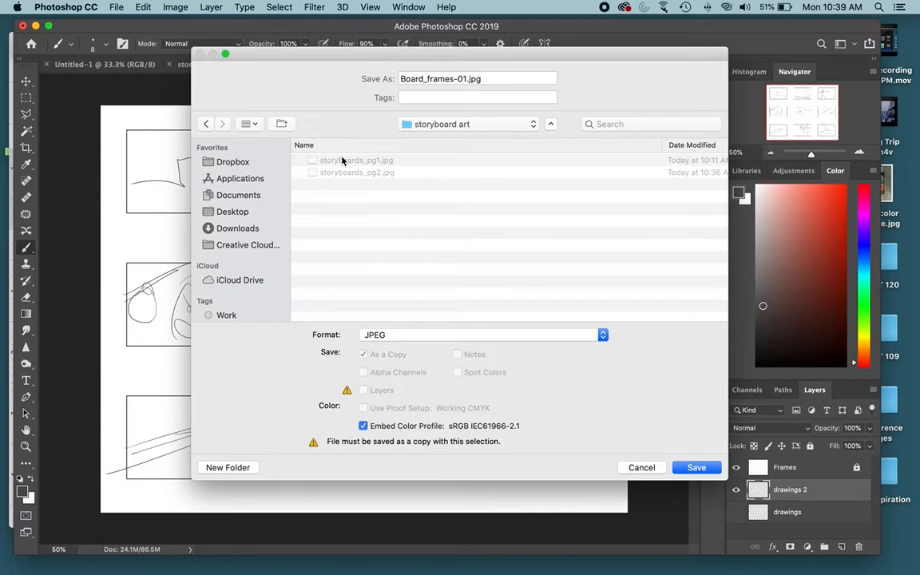
click(357, 174)
click(464, 79)
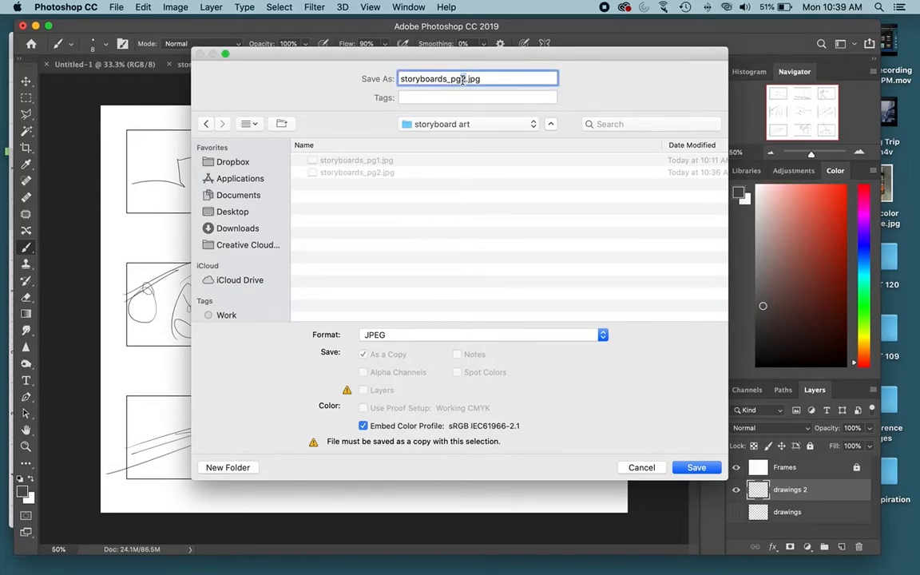
text(3)
click(698, 469)
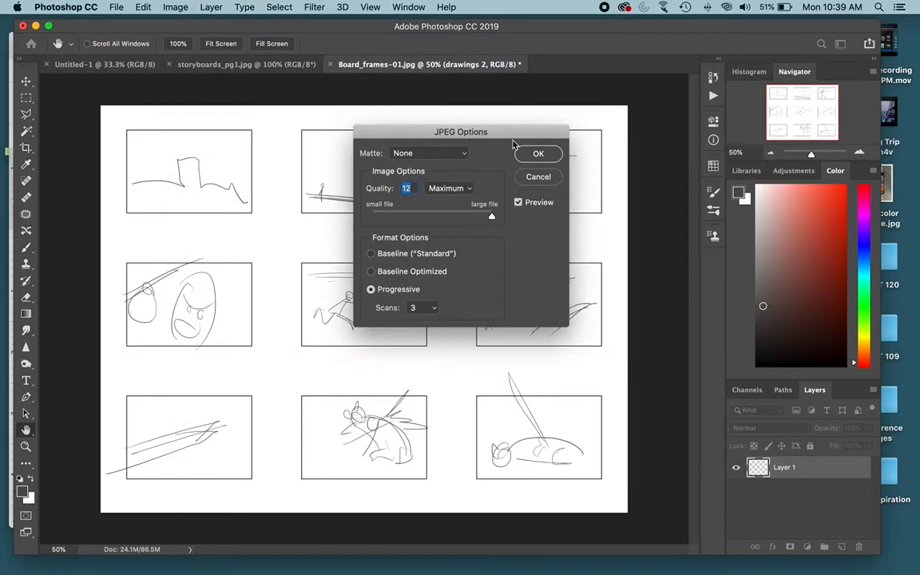
click(537, 152)
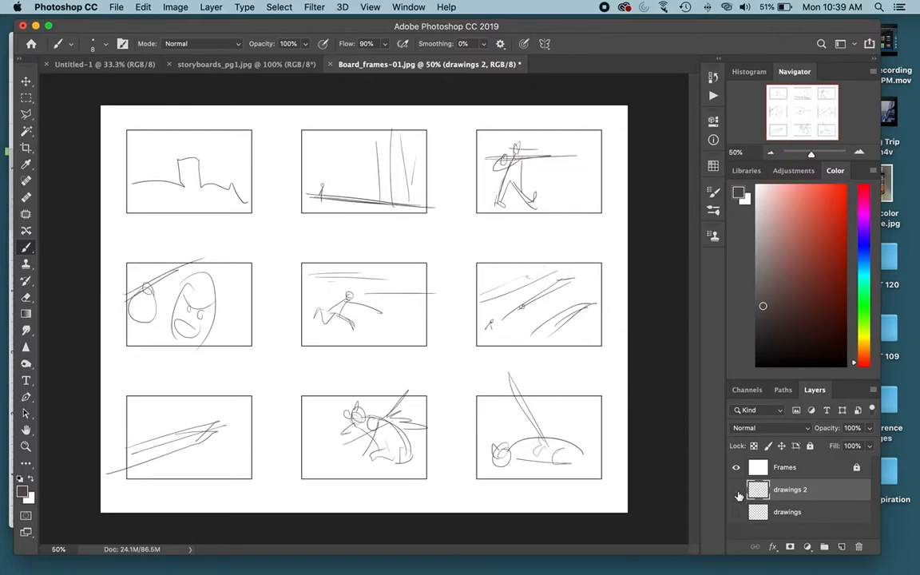
Step: Hide the drawings 2 layer and show the drawings layer
click(737, 490)
click(736, 511)
Step: Open the storyboard art folder on the desktop and preview the three storyboard page images, storyboards_pg1 to storyboards_pg3
key(F11)
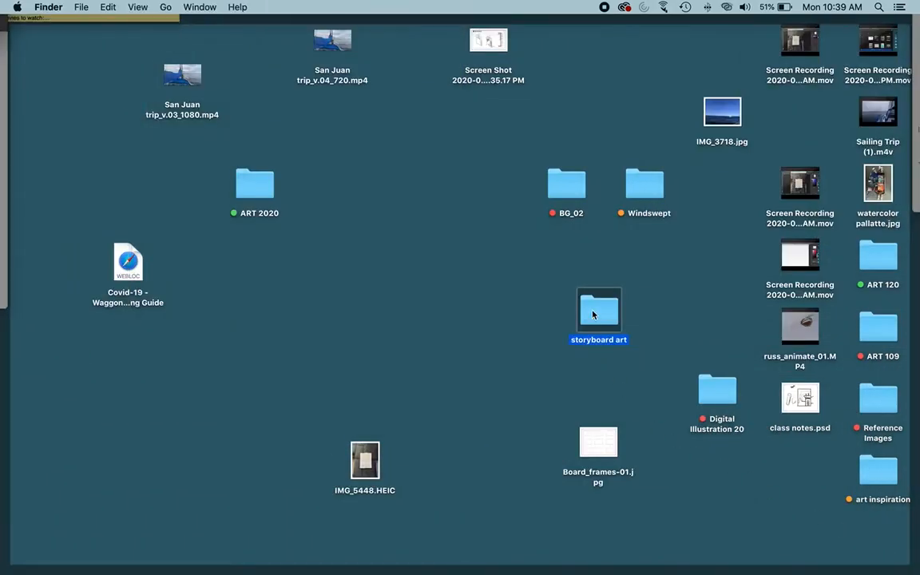
double_click(593, 315)
click(467, 203)
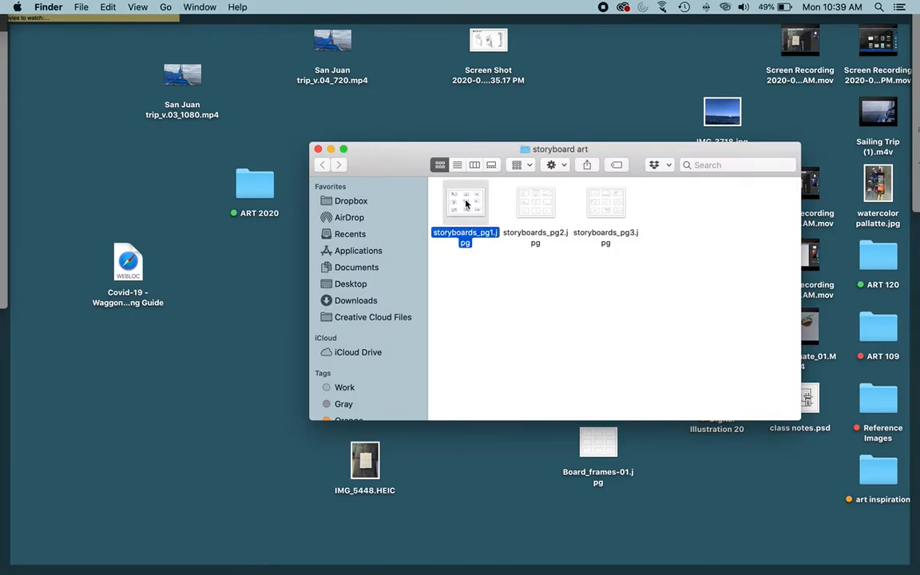
key(space)
key(Right)
key(Right)
key(Left)
key(Left)
key(space)
key(space)
key(Right)
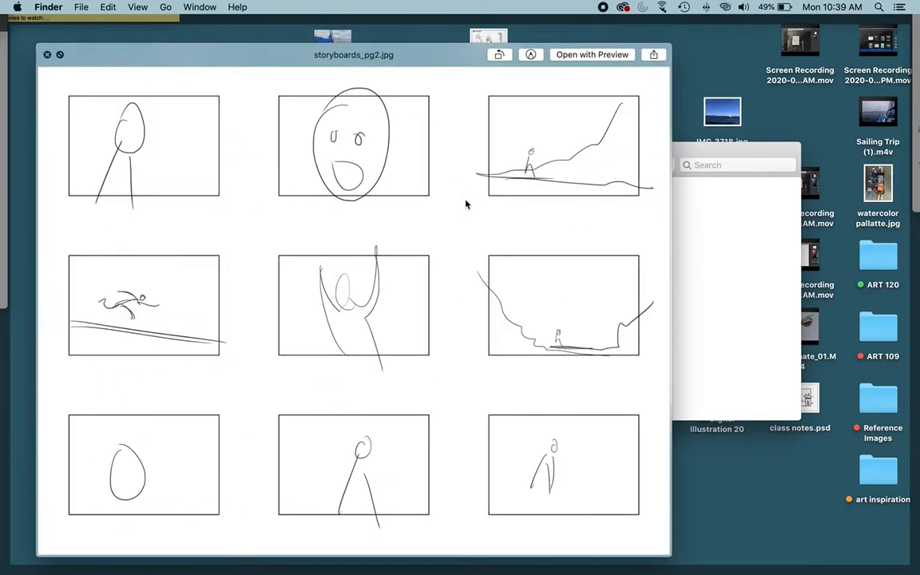
key(Right)
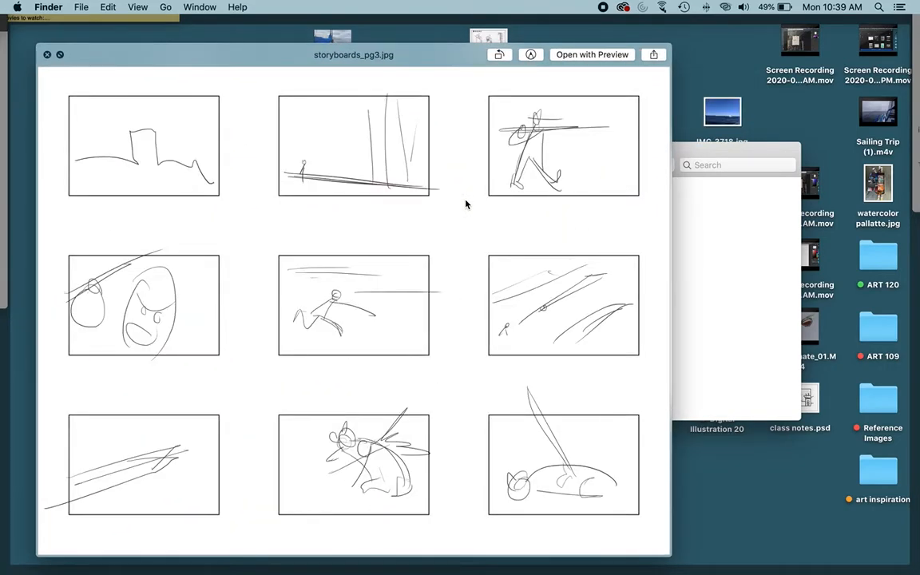
key(Left)
key(Left)
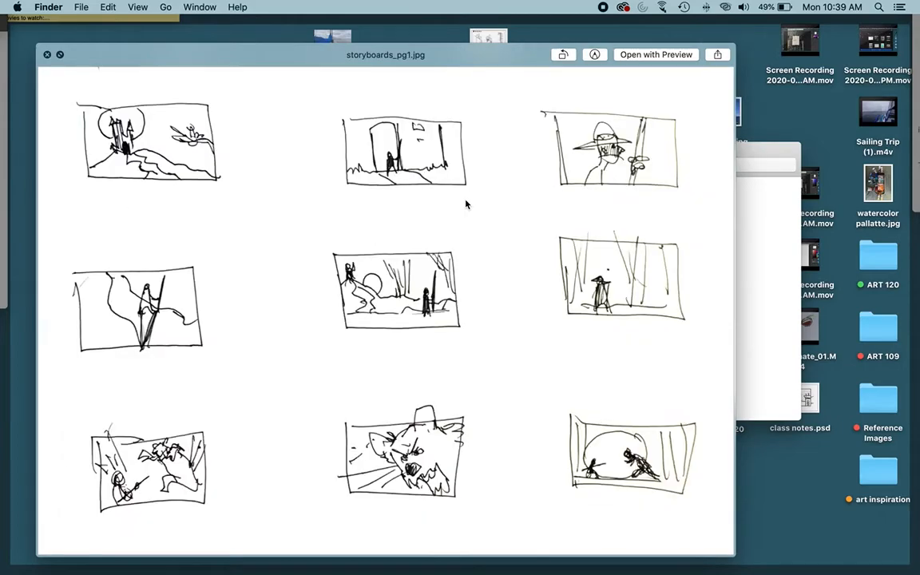
key(space)
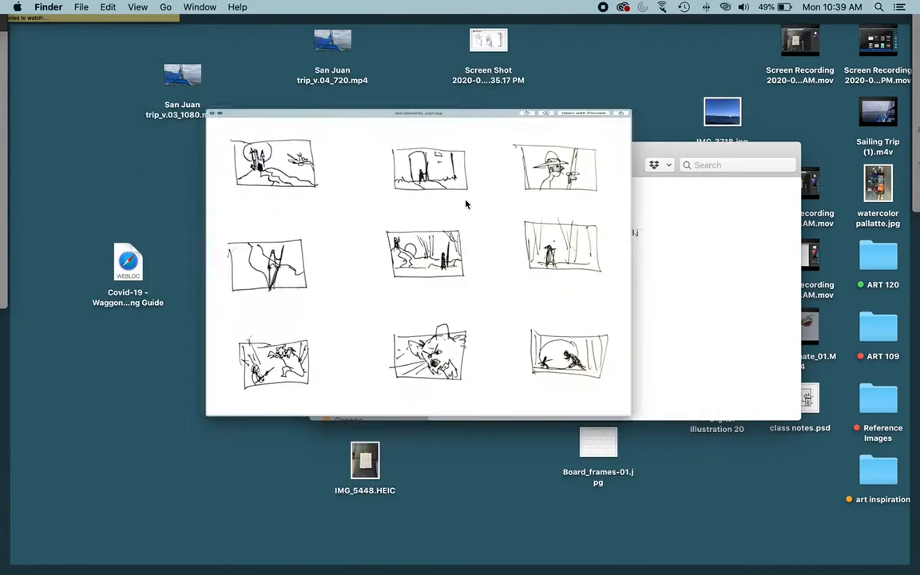
Step: Switch back to Photoshop and save the layered document to the Desktop as Storyboard art.psd with Maximize Compatibility
key(F11)
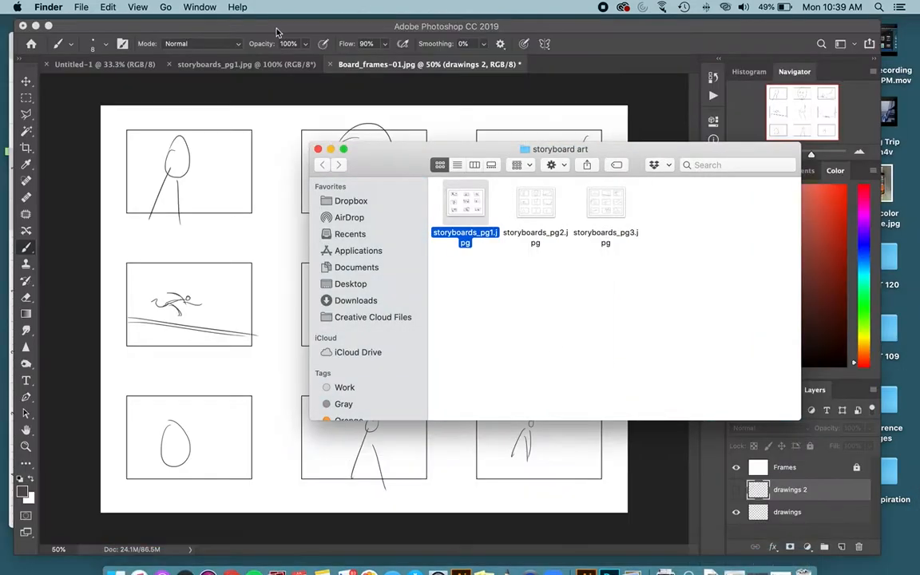
click(414, 27)
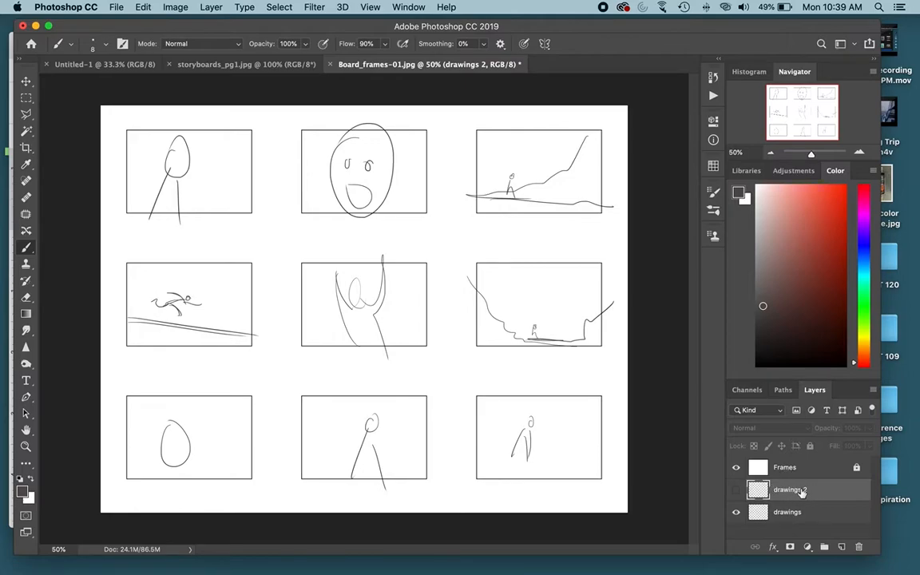
click(115, 6)
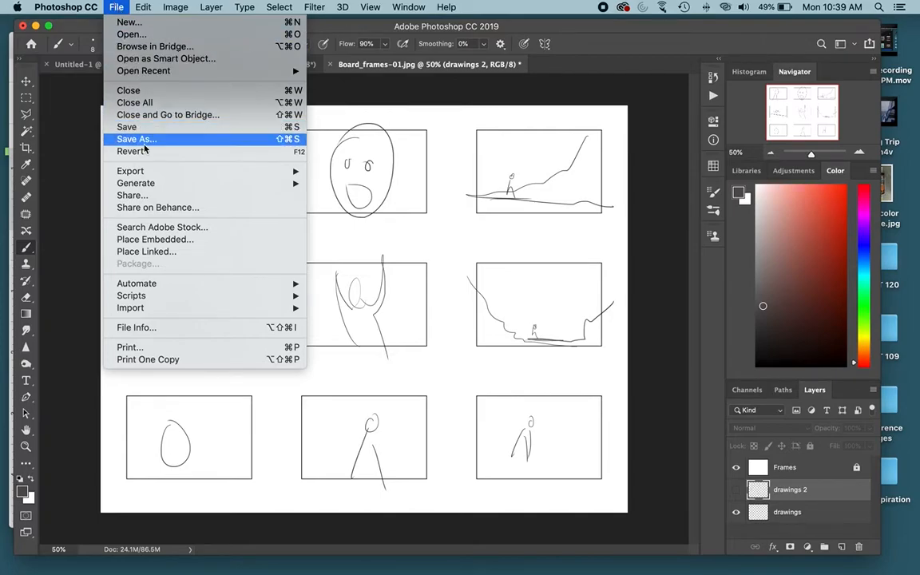
click(127, 127)
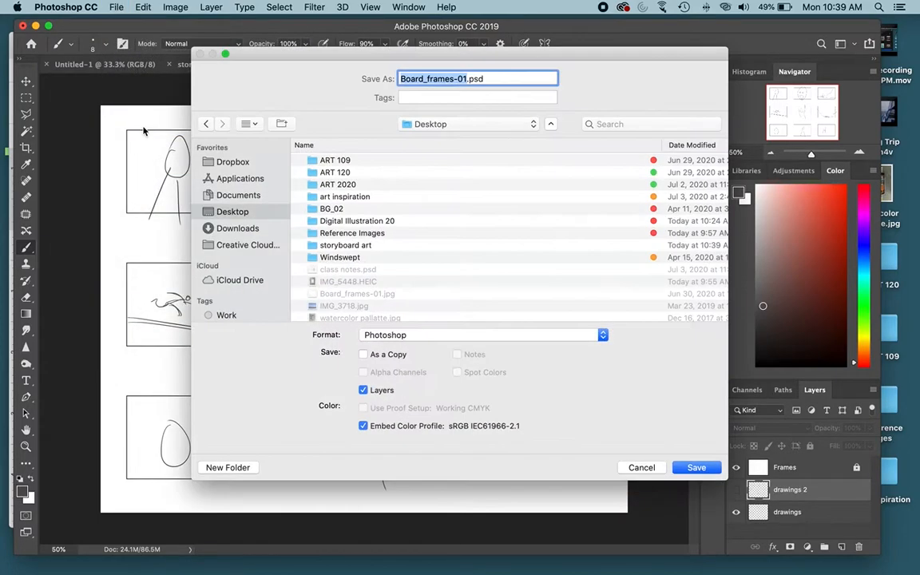
click(369, 336)
click(368, 335)
text(Storyboard)
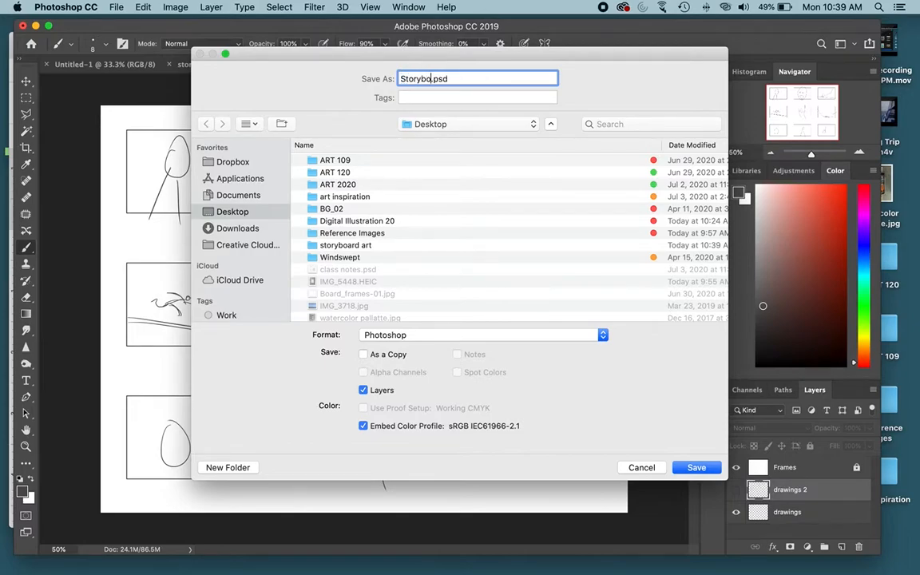
text( art)
click(695, 467)
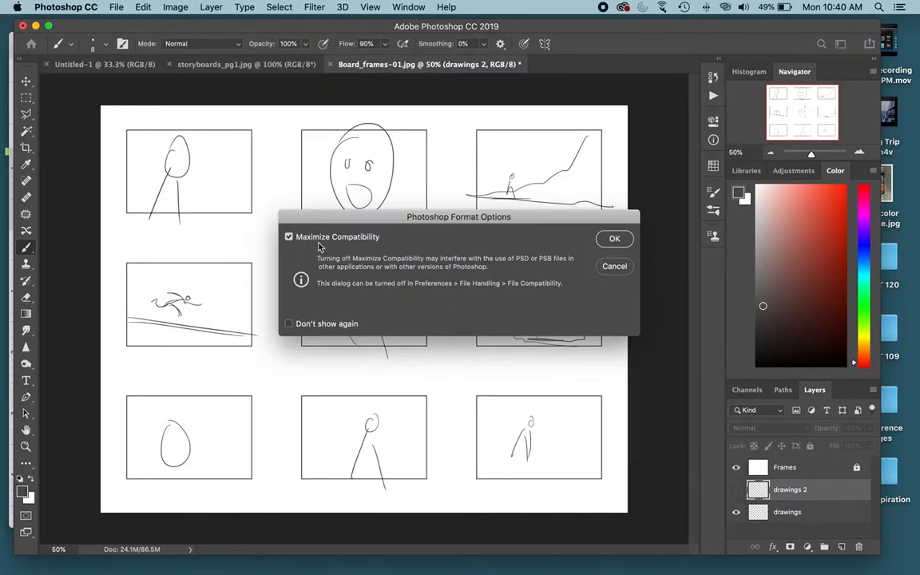
click(614, 239)
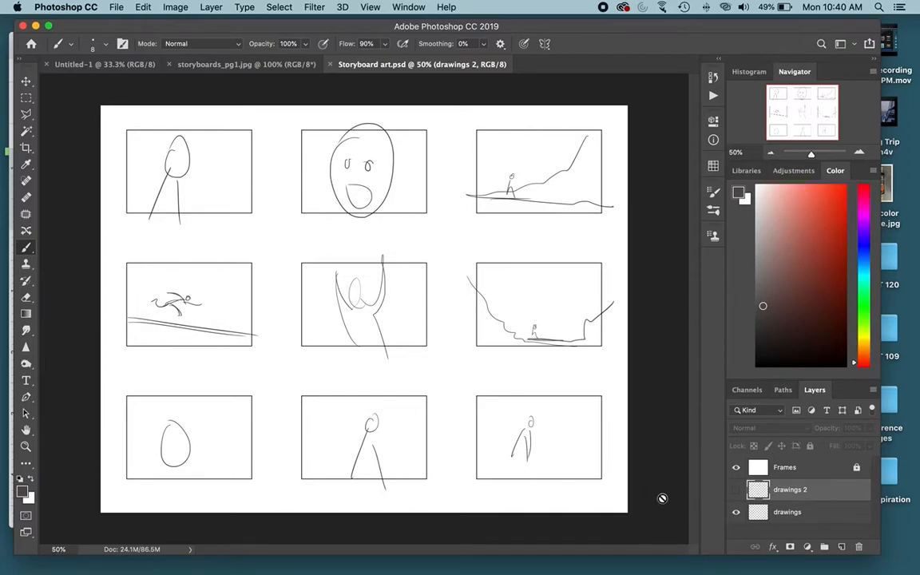
Step: Hide the drawings and Frames layers and add a new layer above Frames
click(737, 512)
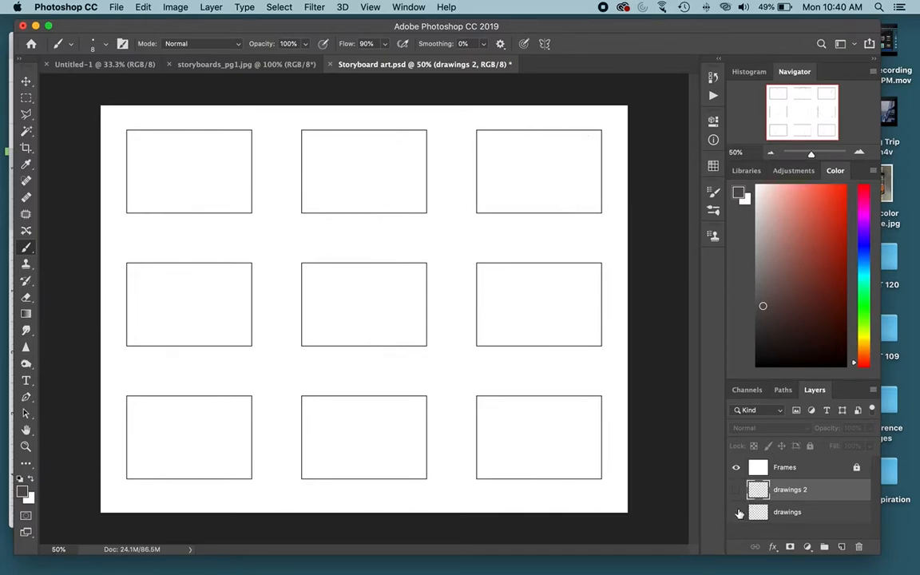
click(737, 469)
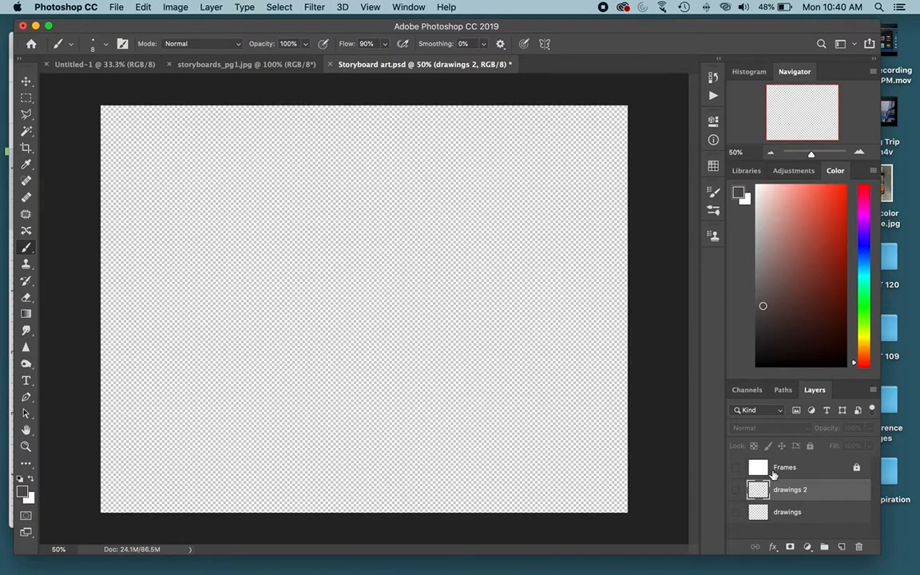
click(779, 468)
click(843, 548)
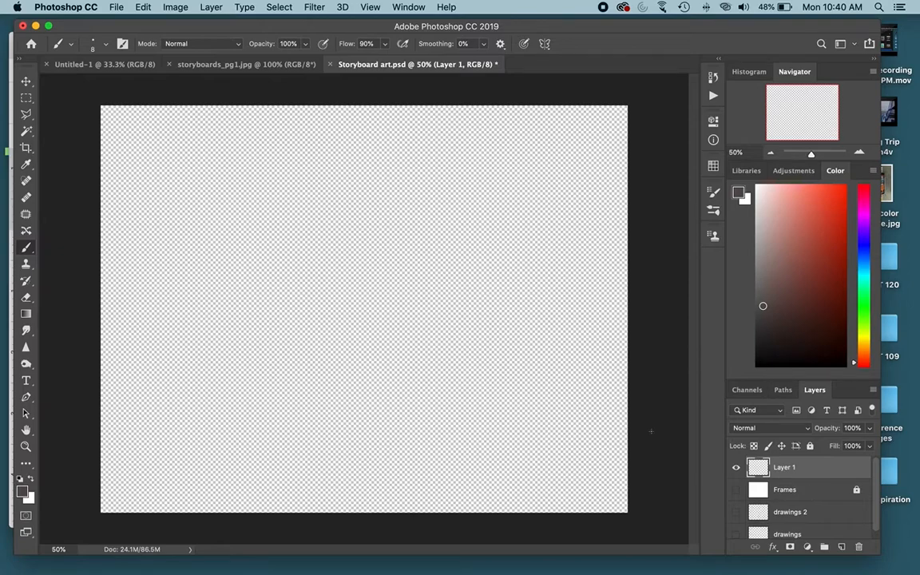
Step: Swap the foreground colour to white and fill the new layer with it using the Paint Bucket
click(30, 479)
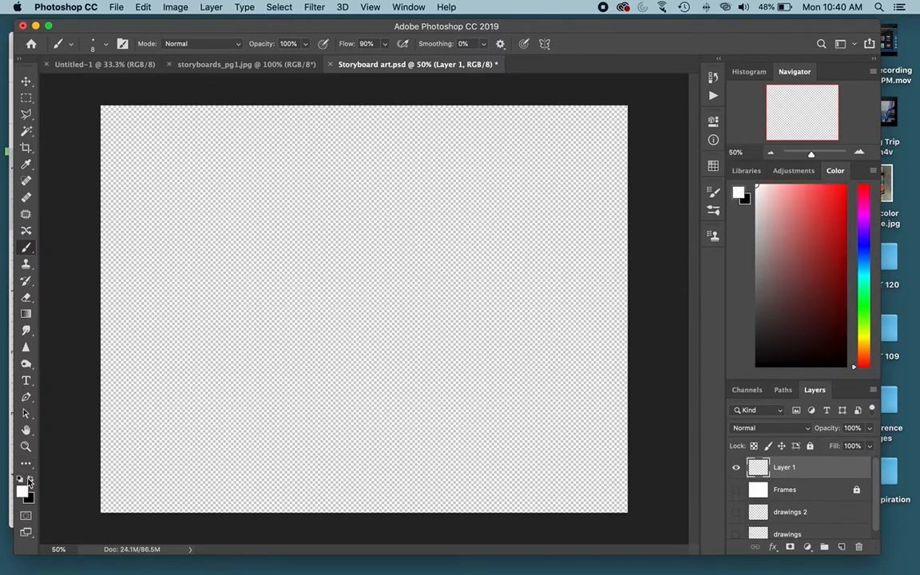
key(g)
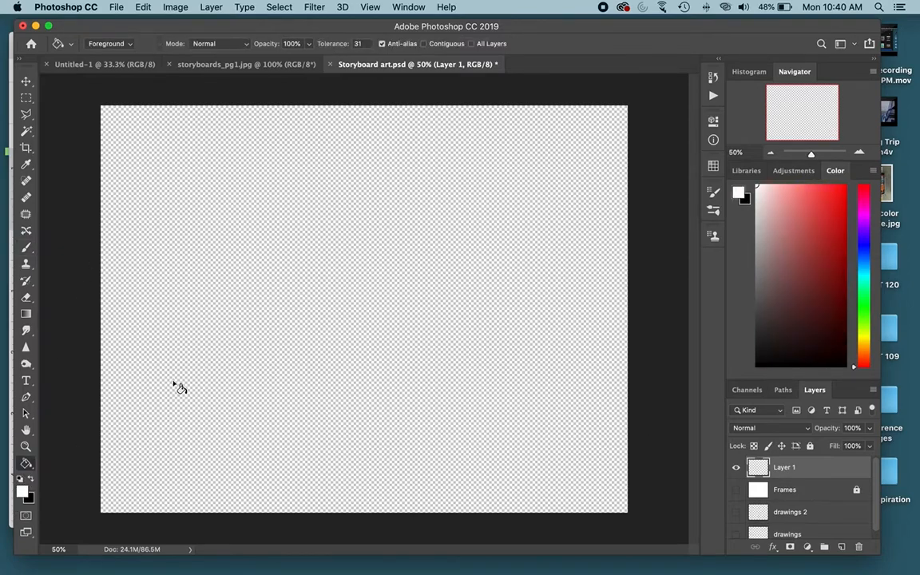
click(305, 287)
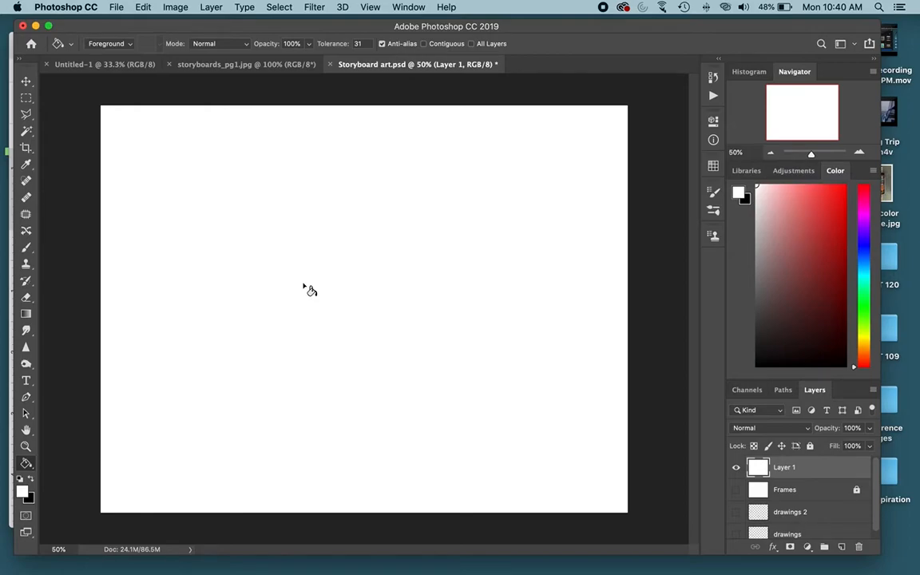
Step: Switch to the Google Docs document in Chrome and copy the whole story description paragraph
mouse_move(479, 568)
mouse_move(276, 567)
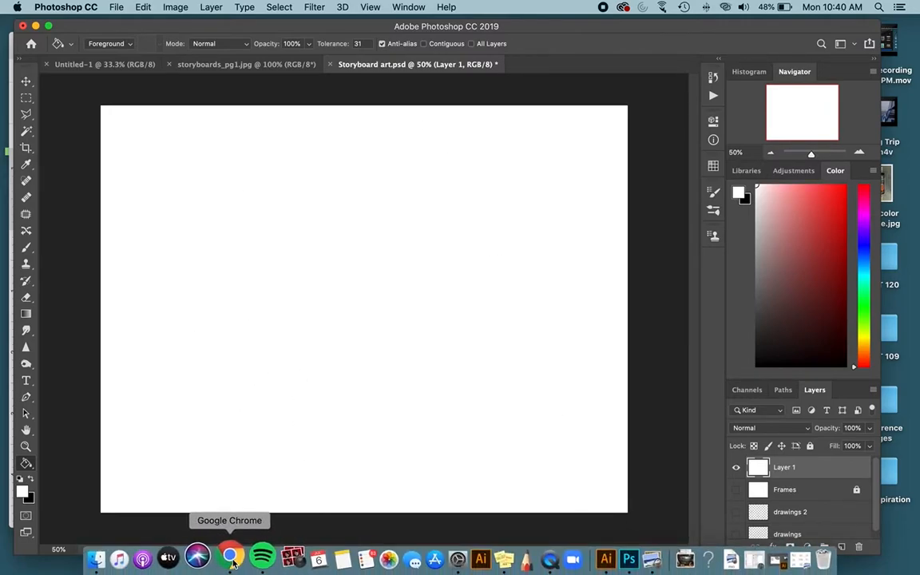
click(232, 561)
drag(568, 46, 660, 37)
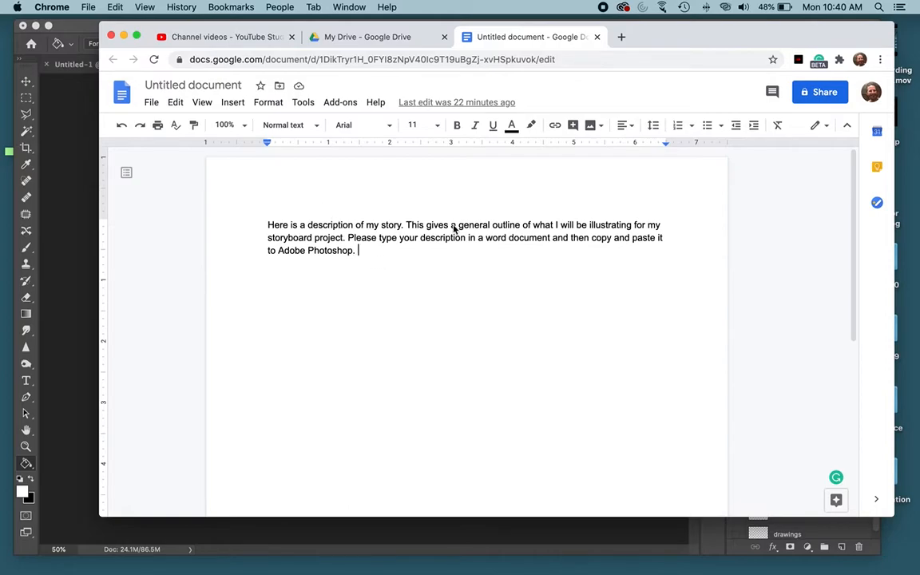
drag(370, 257, 260, 216)
key(super+c)
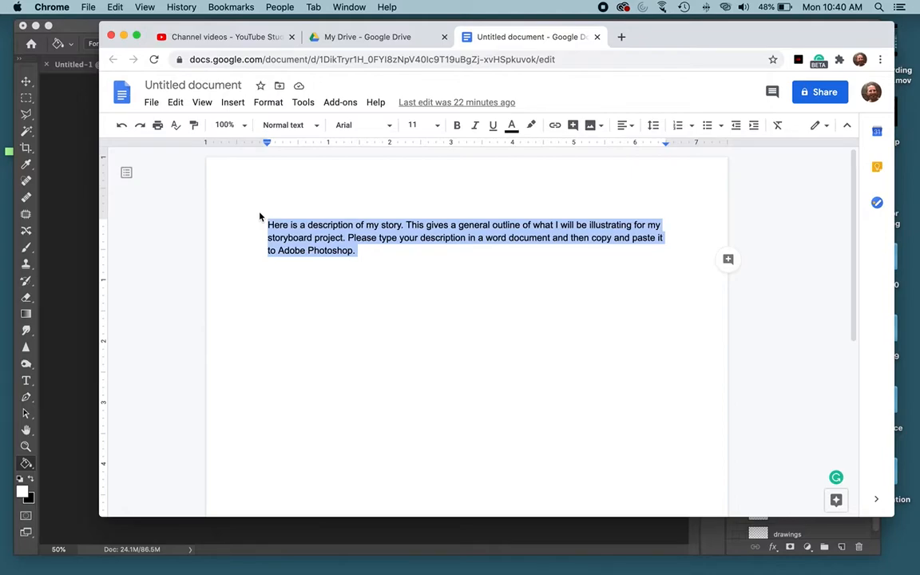
Step: Return to Photoshop, create a wide horizontal text box across the upper part of the page and paste the story description into it
click(63, 131)
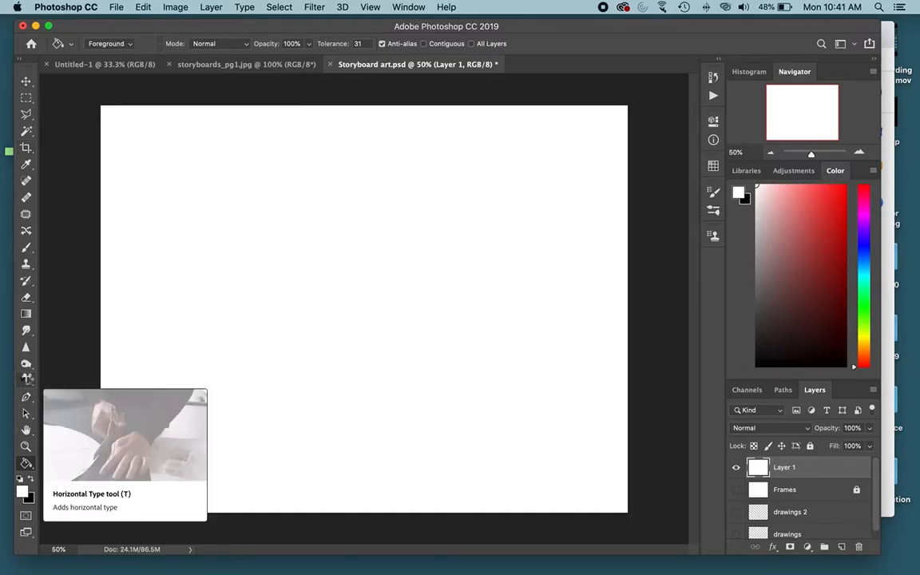
click(26, 382)
drag(136, 147, 588, 254)
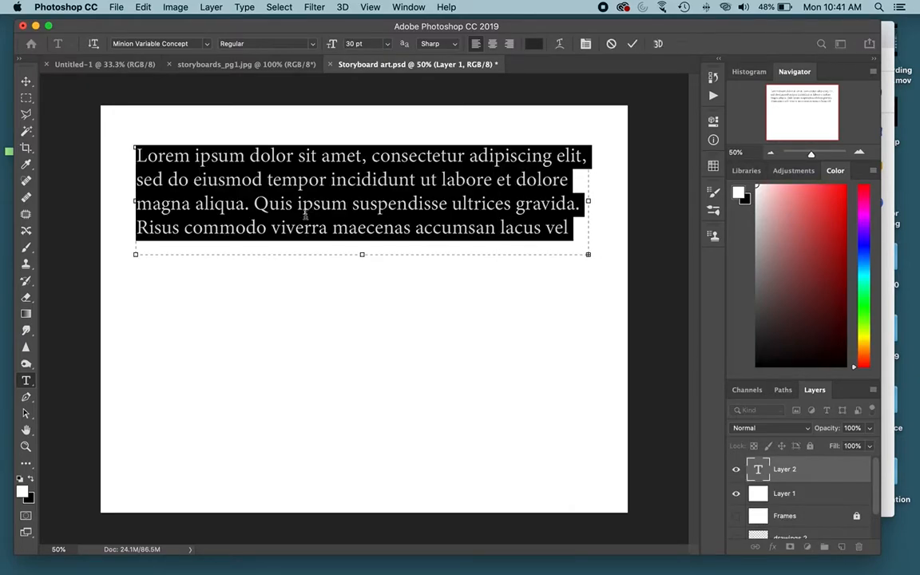
key(super+v)
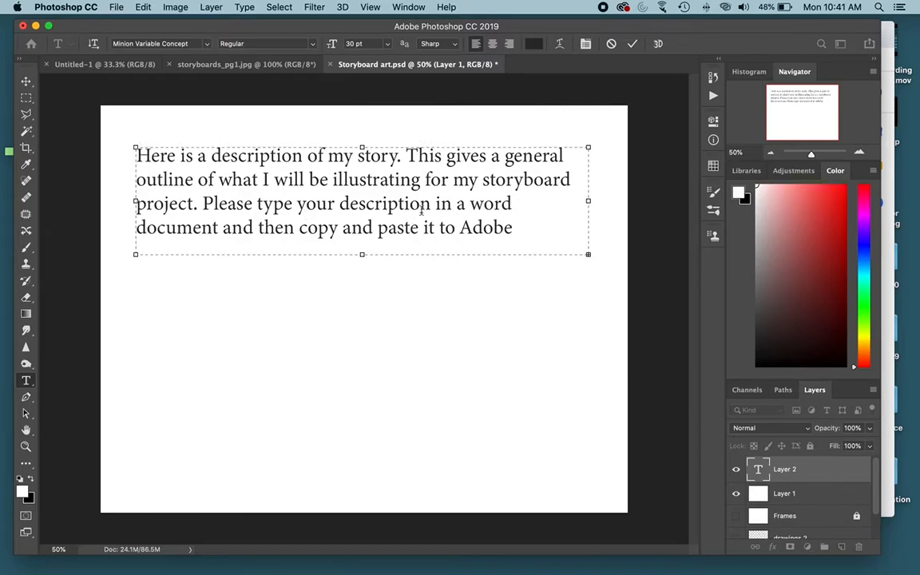
Step: Extend the text box downward to fit the whole story description and set all of its text to 14 pt
drag(363, 255, 363, 279)
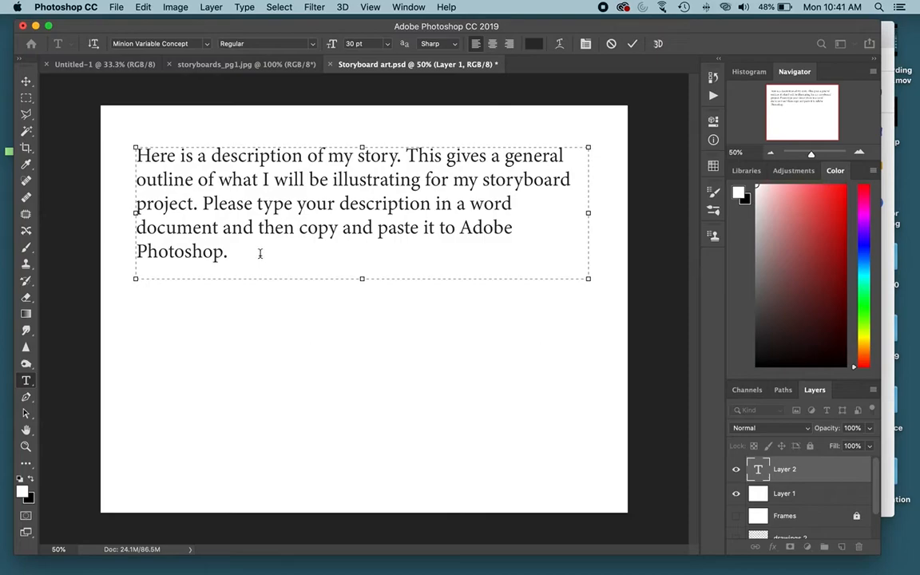
key(super+a)
click(351, 43)
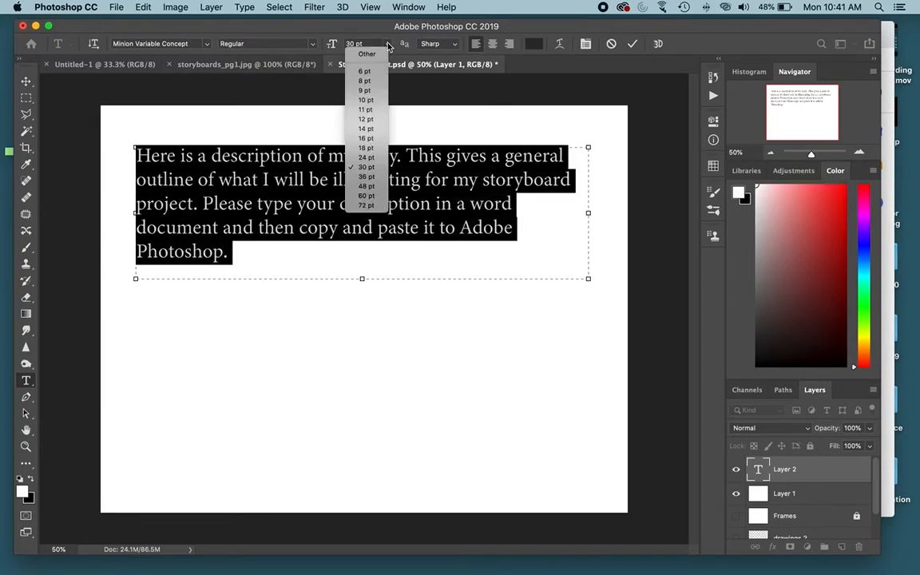
click(367, 129)
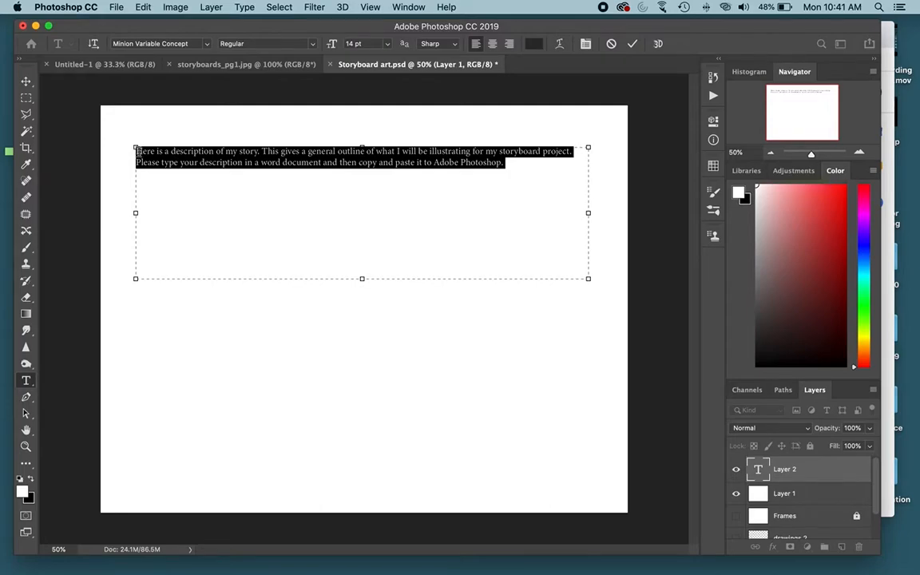
Step: Insert several blank lines above the story description at the start of the text box
click(207, 230)
key(Return)
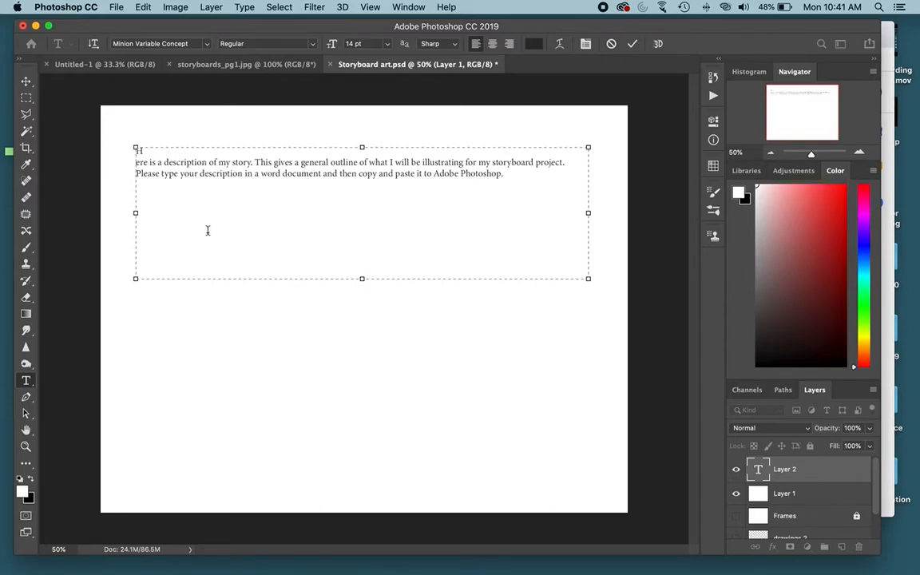
key(BackSpace)
key(Left)
key(Return)
key(Return)
key(Return)
key(Return)
key(Return)
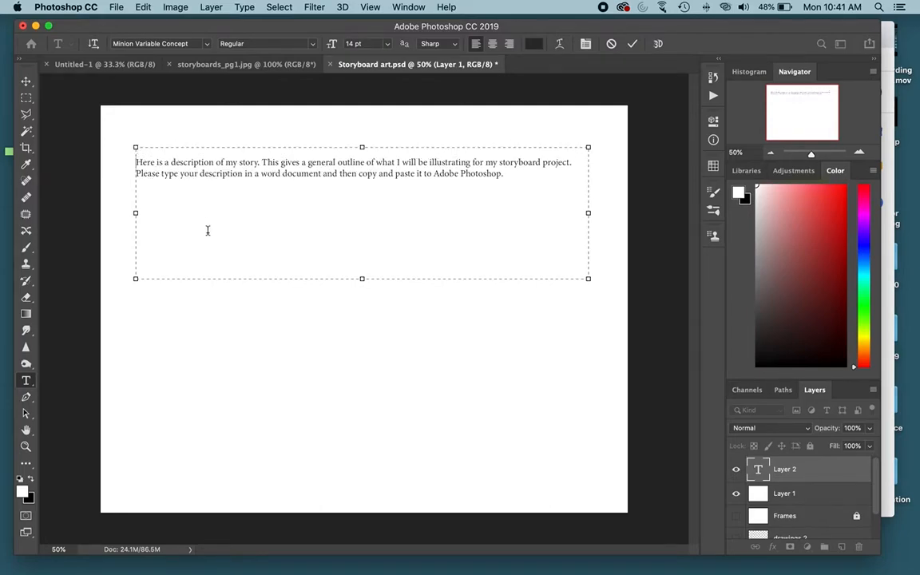
Step: Add three header lines above the description: the author's full name, "Digital Illustration" and "Project 01"
text(An drew Ste)
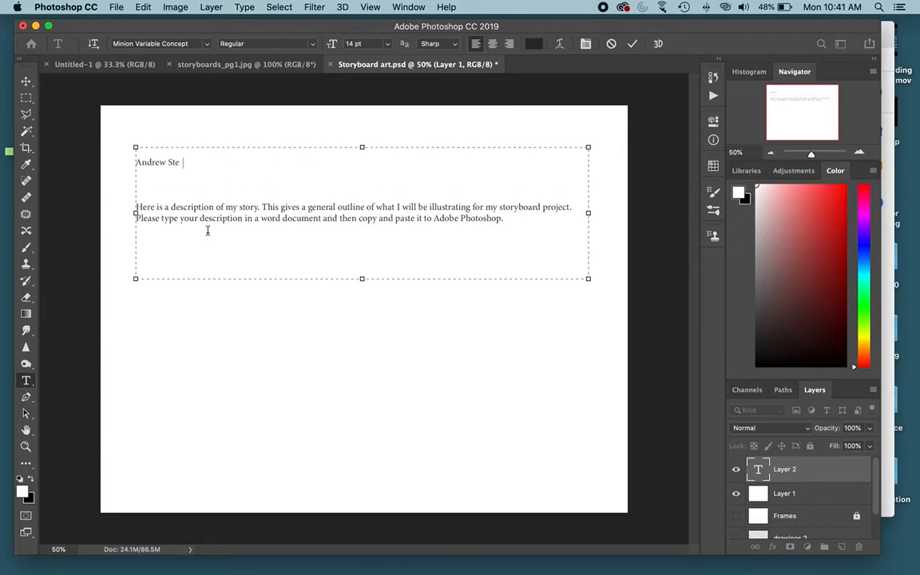
text(ers)
key(Return)
text(Digi)
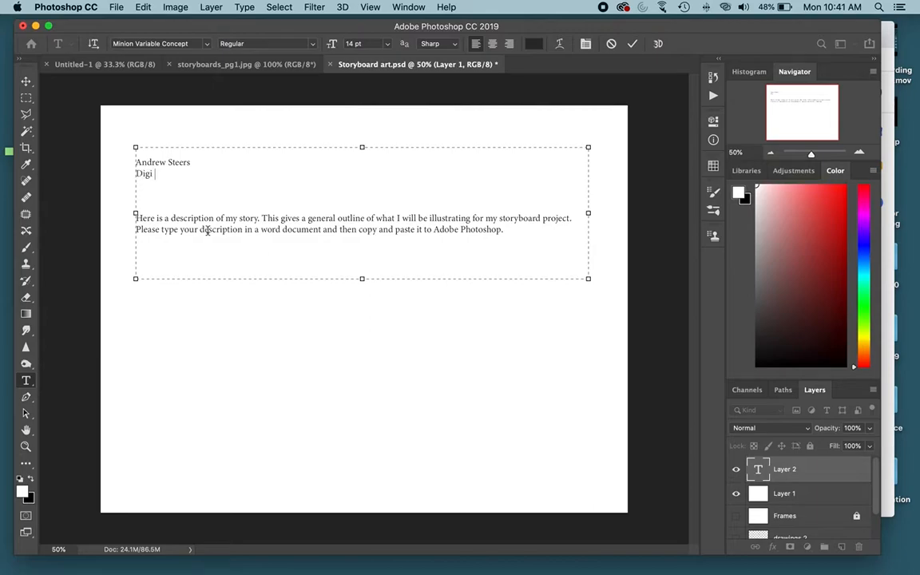
text(tal Illustration)
key(Return)
text(Project 01)
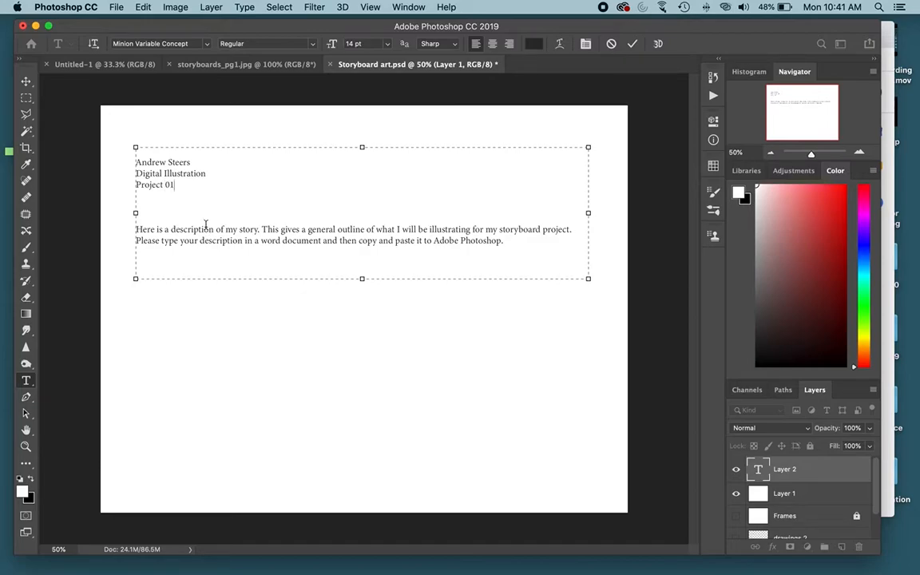
Step: Remove one blank line between the header and the description paragraph and commit the text edit
click(136, 231)
key(BackSpace)
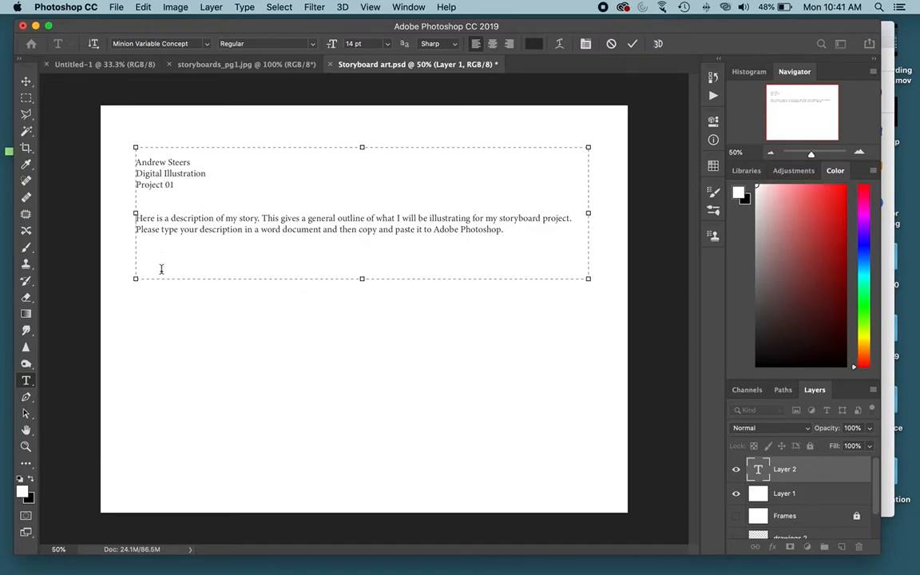
key(super+Return)
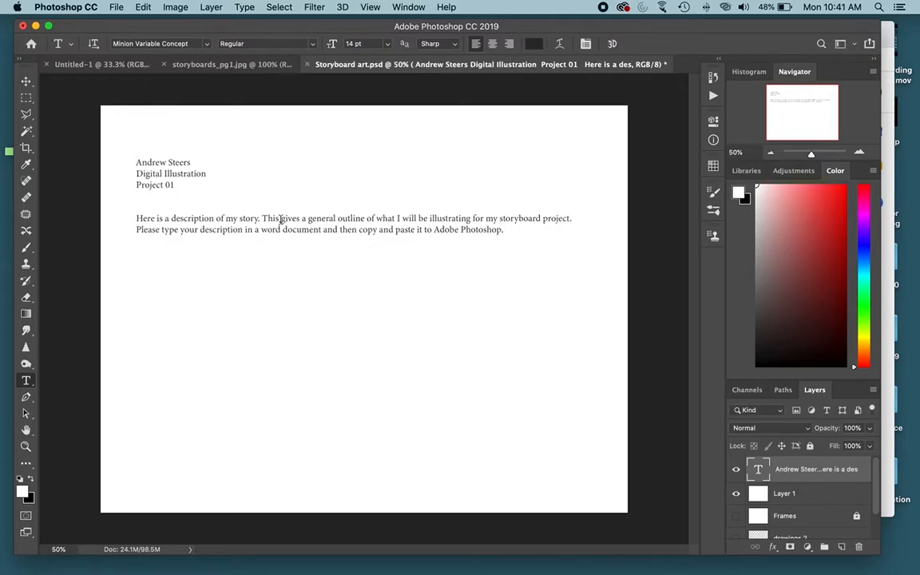
click(164, 182)
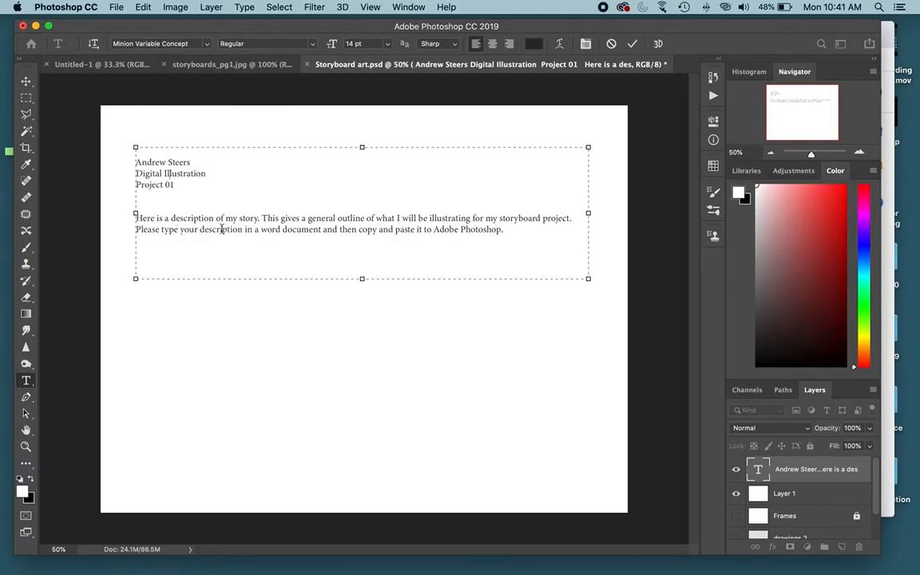
key(Escape)
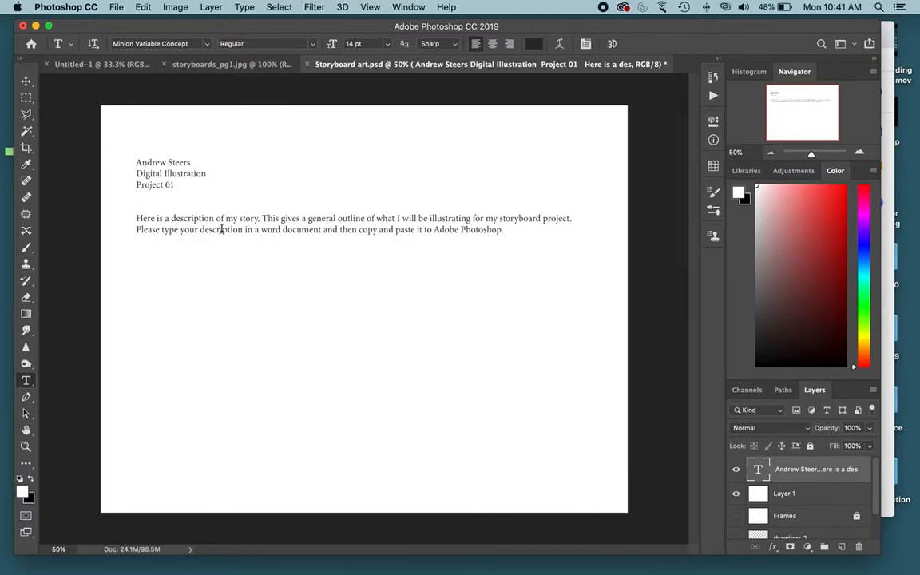
scroll(846, 539, down, 2)
scroll(835, 527, up, 2)
click(736, 471)
click(735, 471)
click(735, 471)
click(735, 471)
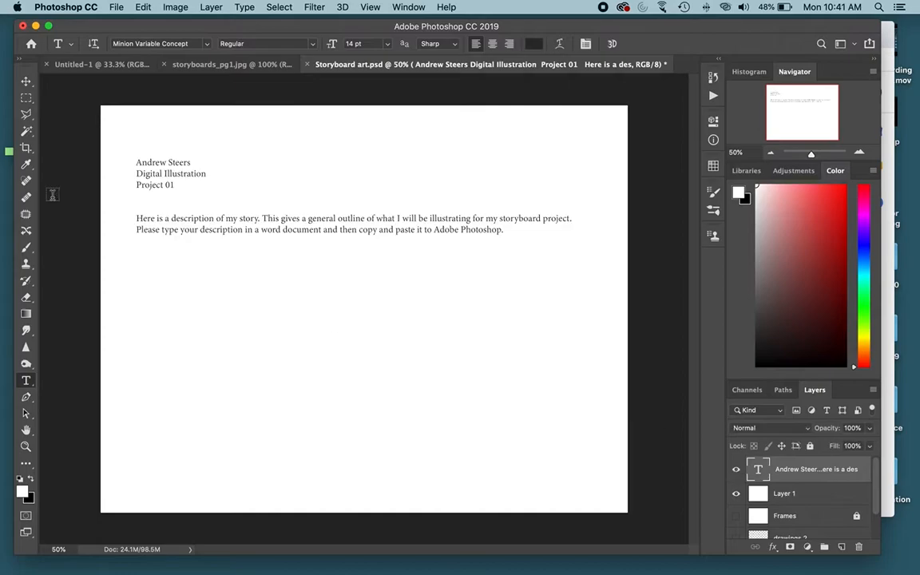
Step: Move the text block up and slightly left, close to the page's upper-left corner
click(26, 81)
drag(206, 224, 192, 185)
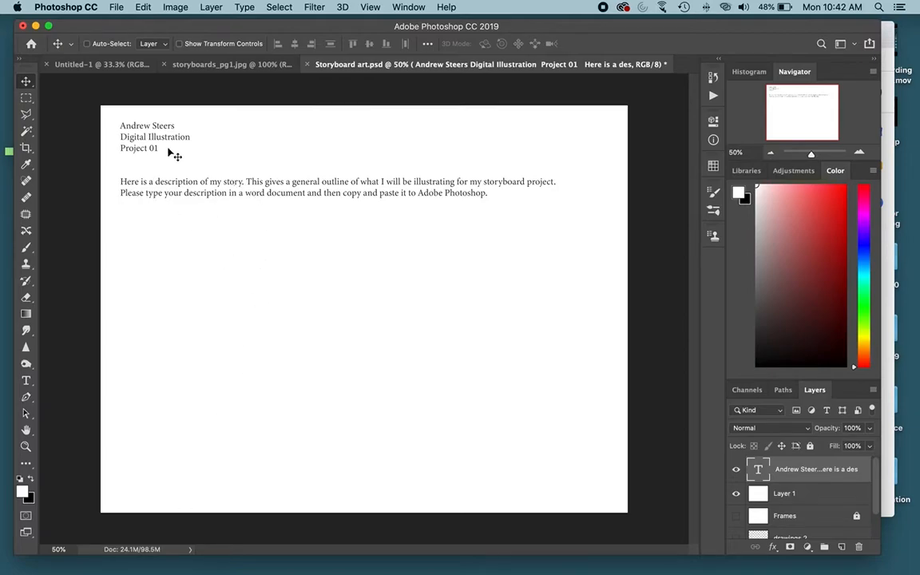
Step: Save a JPEG copy of the page as "Storyboard text.jpg" in the storyboard art folder, at Maximum quality 12
click(116, 7)
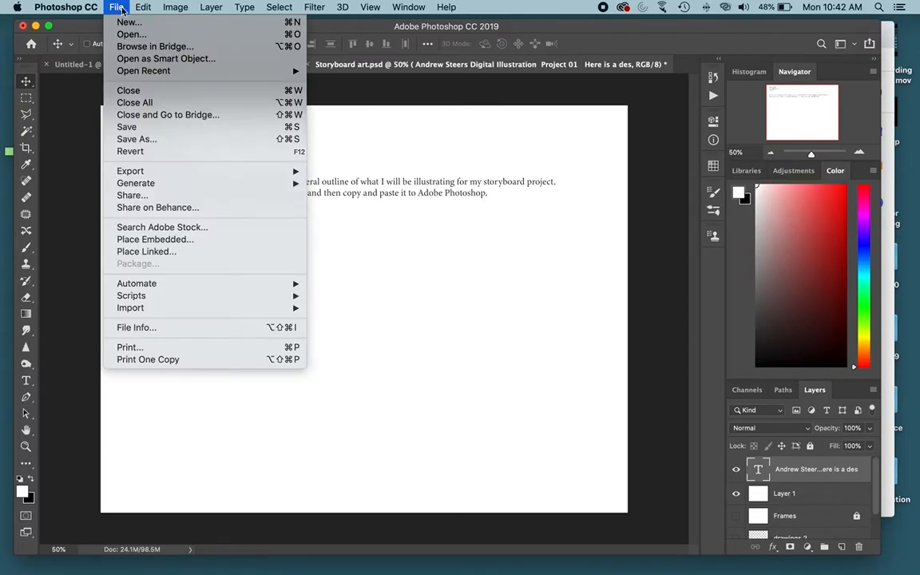
click(181, 141)
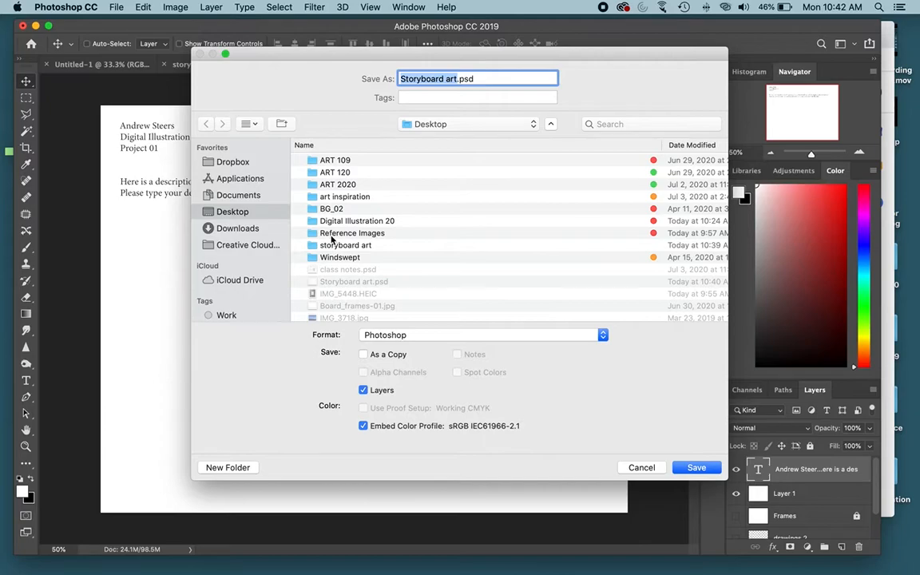
double_click(328, 244)
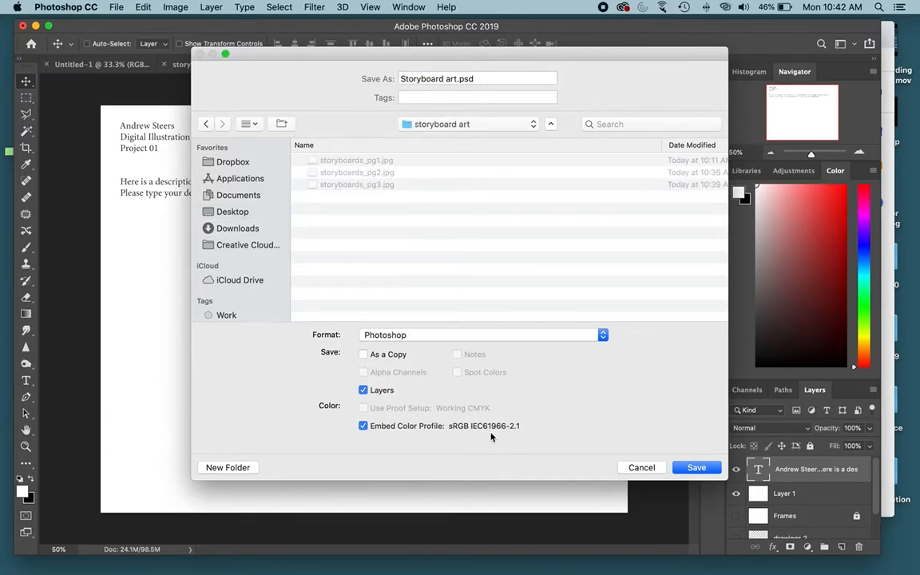
click(423, 337)
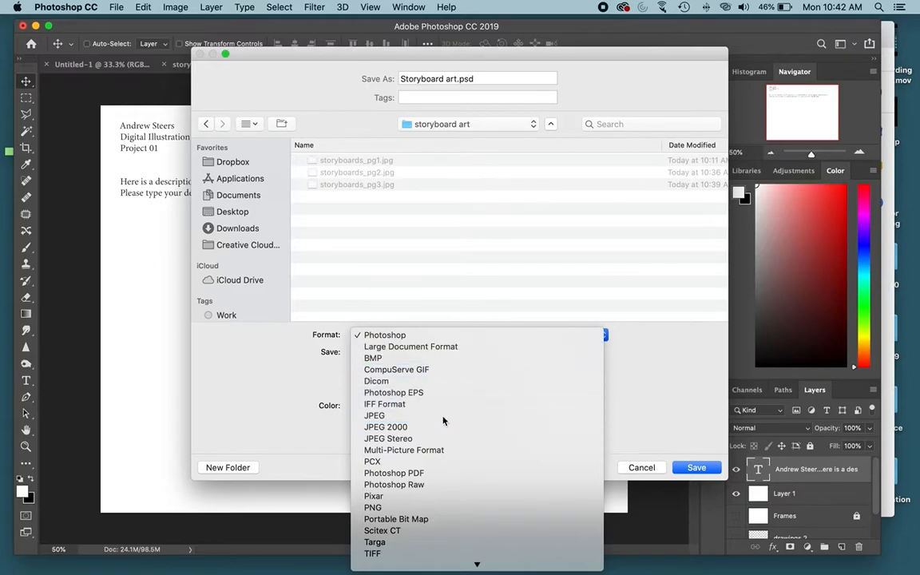
click(442, 416)
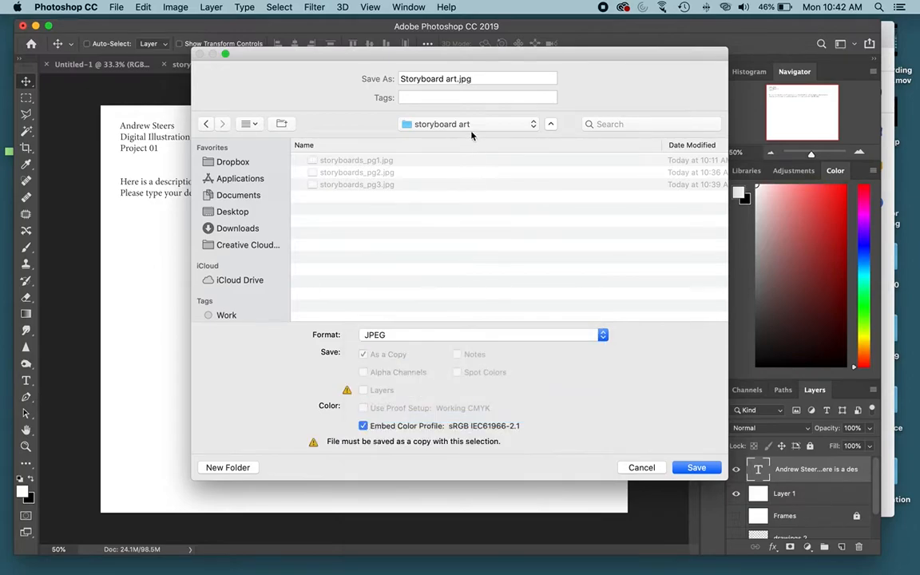
click(455, 79)
double_click(445, 79)
text(text)
key(Return)
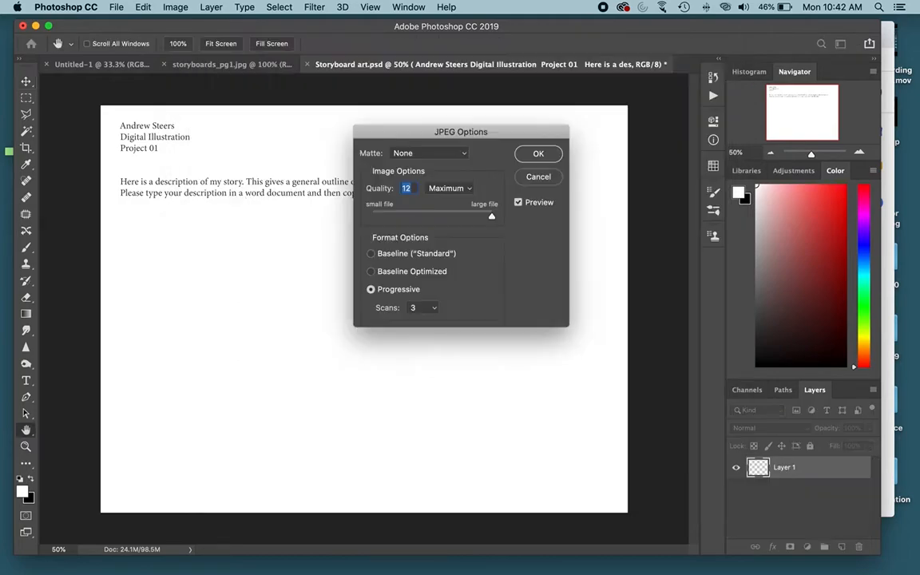
key(Return)
Step: Open the storyboard art folder from the desktop and preview the saved storyboard and text JPEGs, starting with storyboards_pg1.jpg
key(F11)
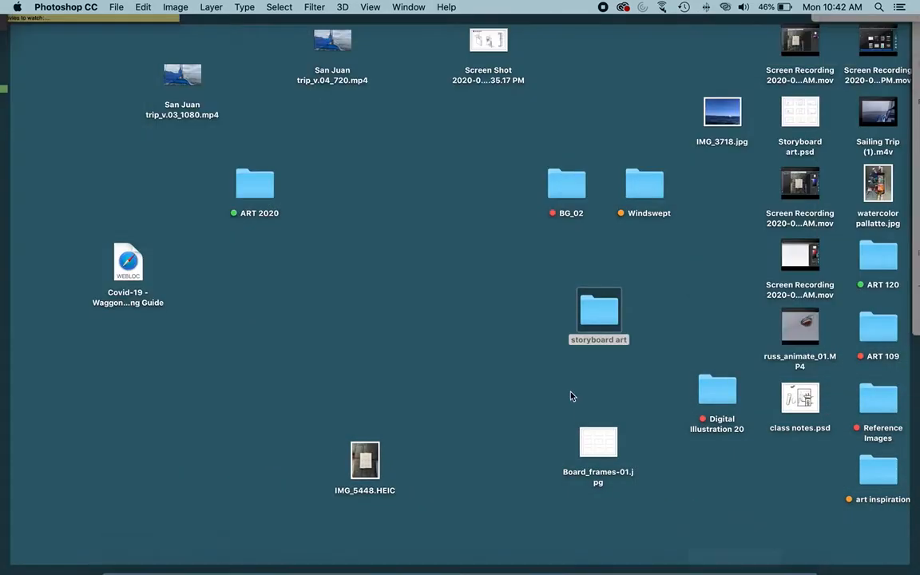
double_click(600, 308)
key(F11)
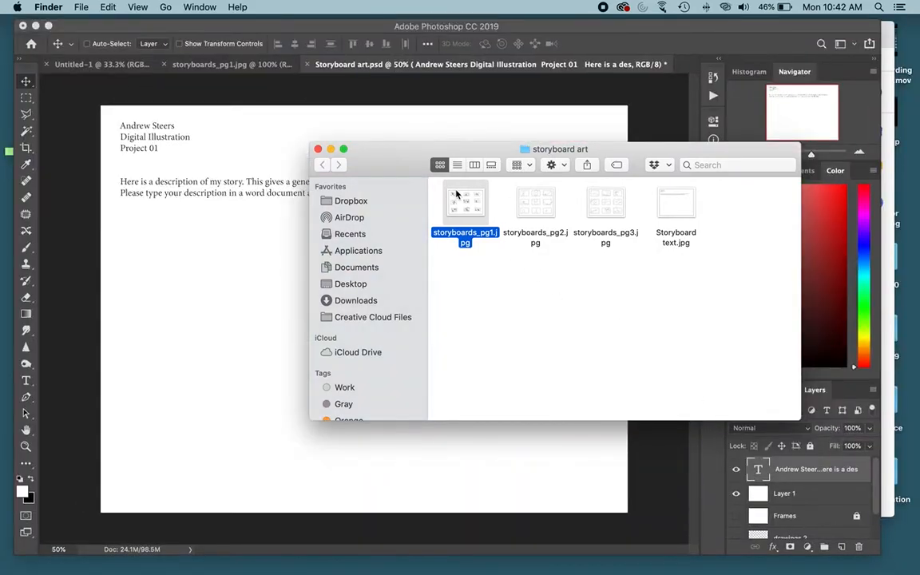
key(space)
key(Right)
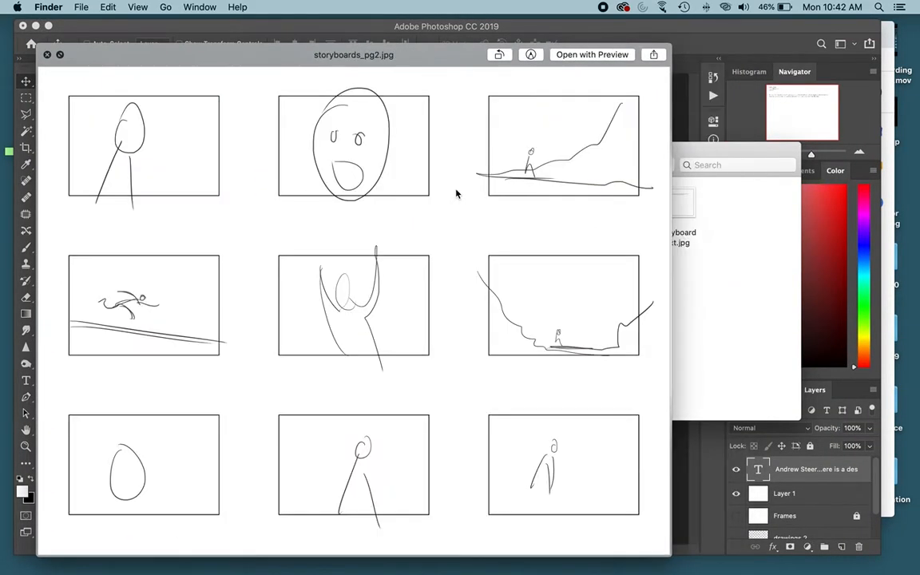
key(Right)
key(Right)
key(Left)
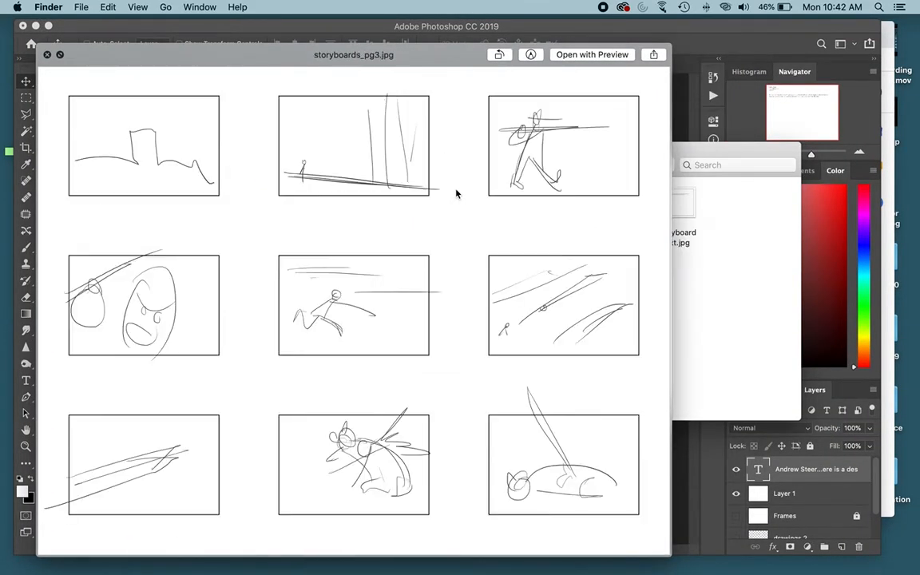
key(Right)
key(Left)
key(Left)
key(Left)
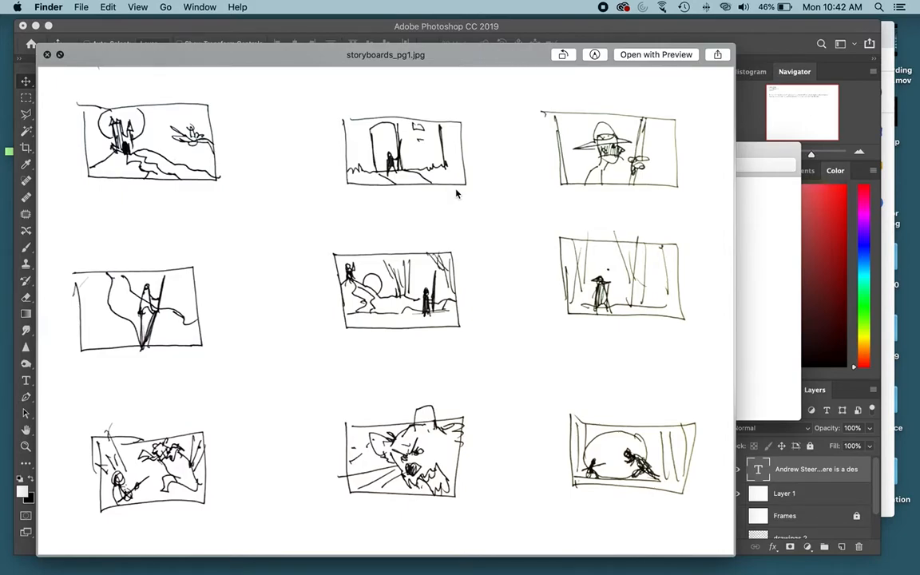
key(Right)
key(Left)
key(Right)
key(Left)
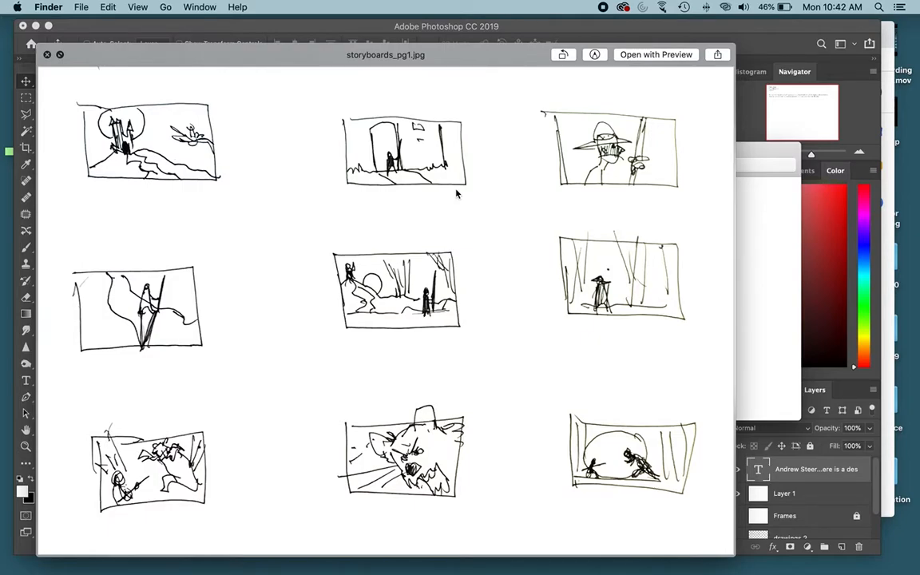
key(space)
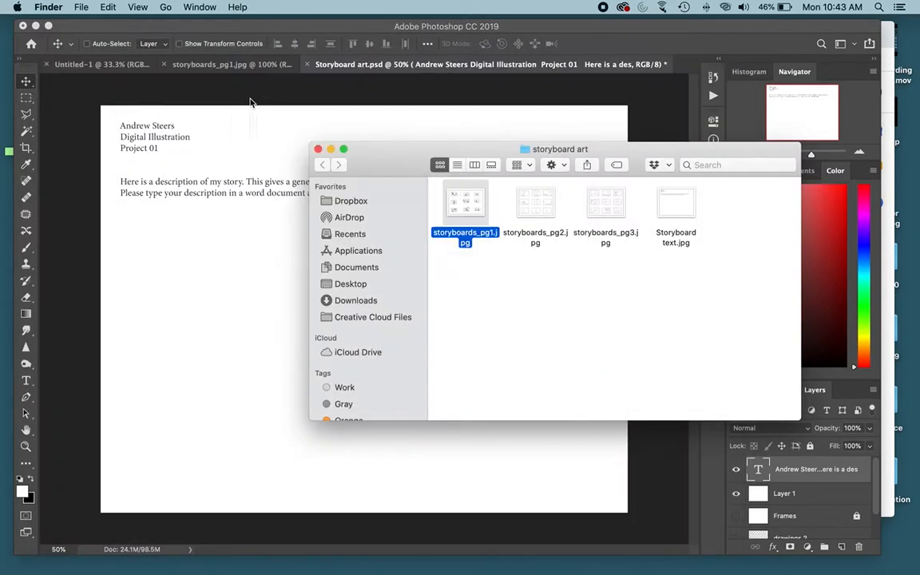
Step: Preview storyboards_pg3.jpg and the text page, and go back through the pages to storyboards_pg1.jpg
click(605, 203)
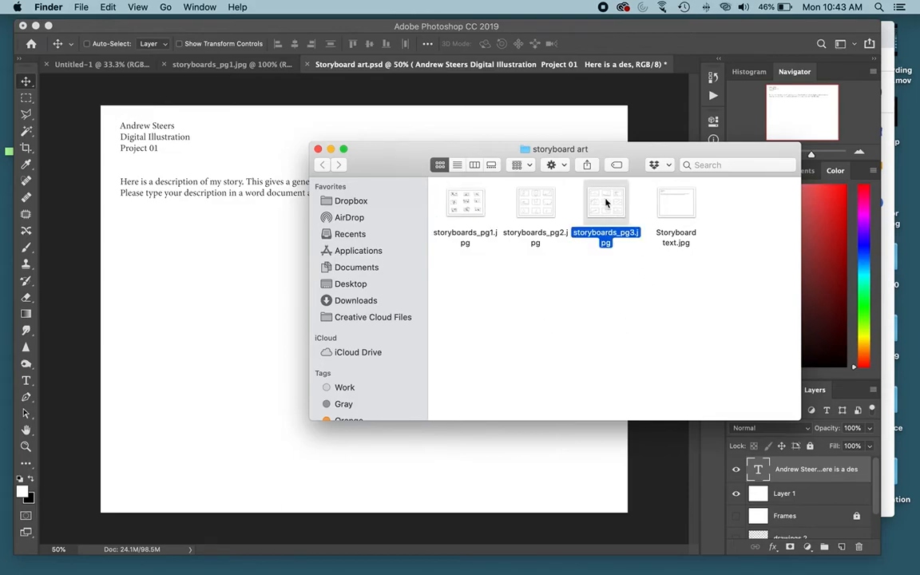
key(space)
key(Right)
key(Left)
key(Left)
key(Left)
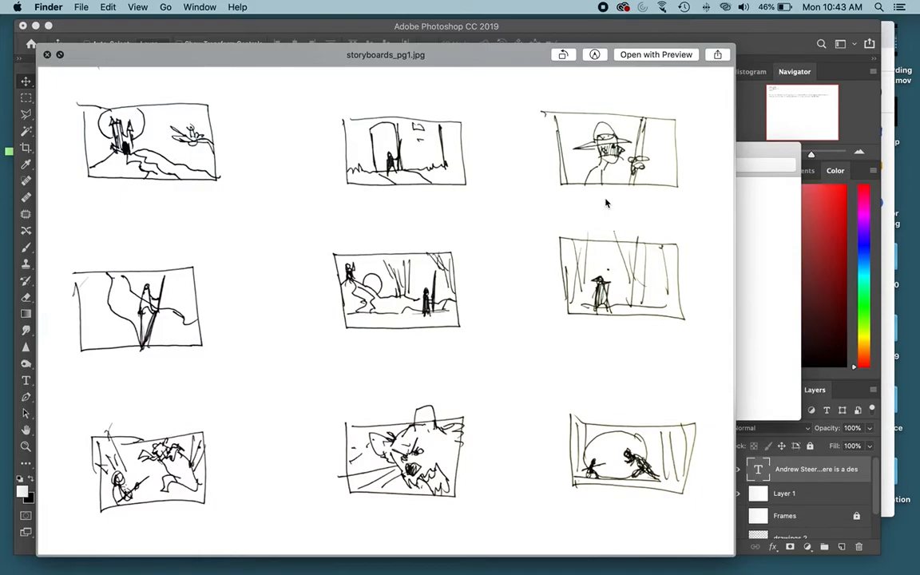
key(space)
Step: Switch to Adobe Illustrator and close the Untitled-2 document without saving it
mouse_move(455, 555)
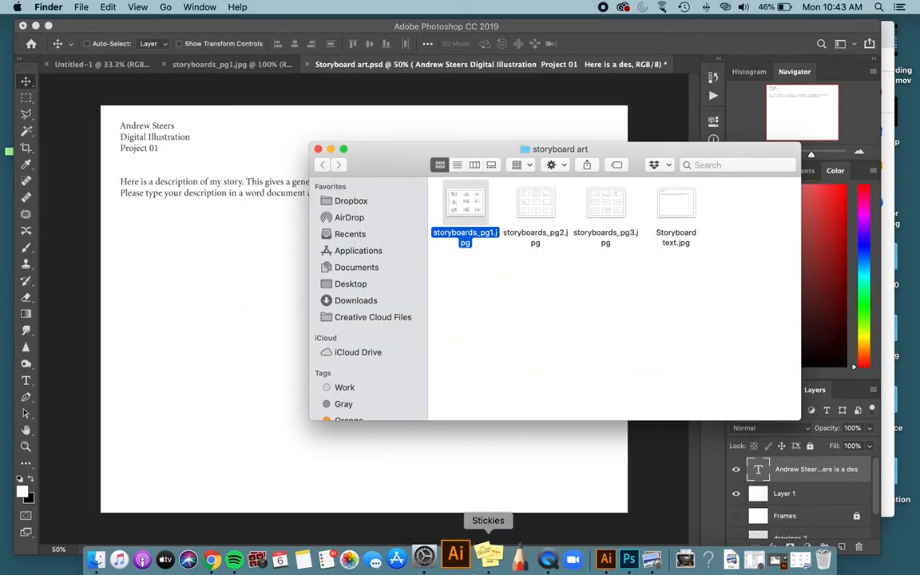
click(587, 561)
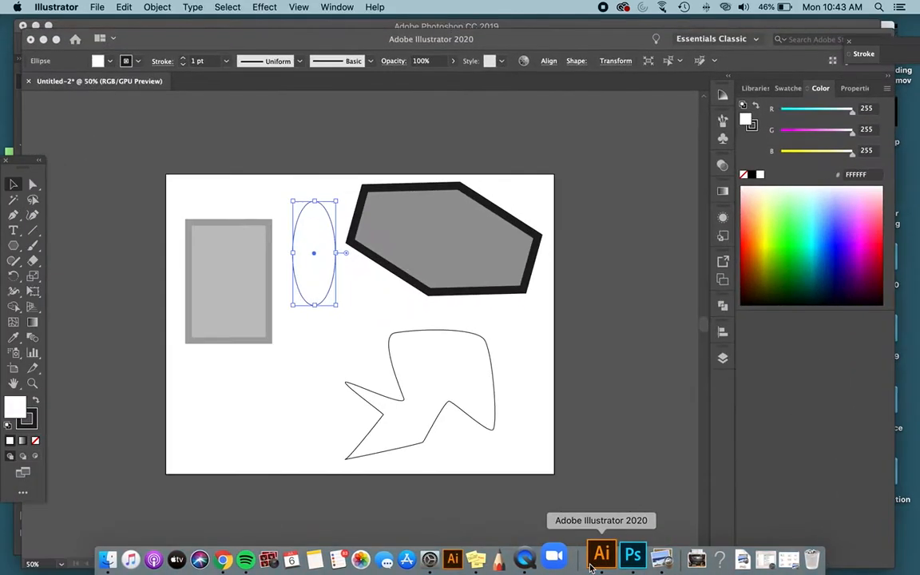
click(29, 81)
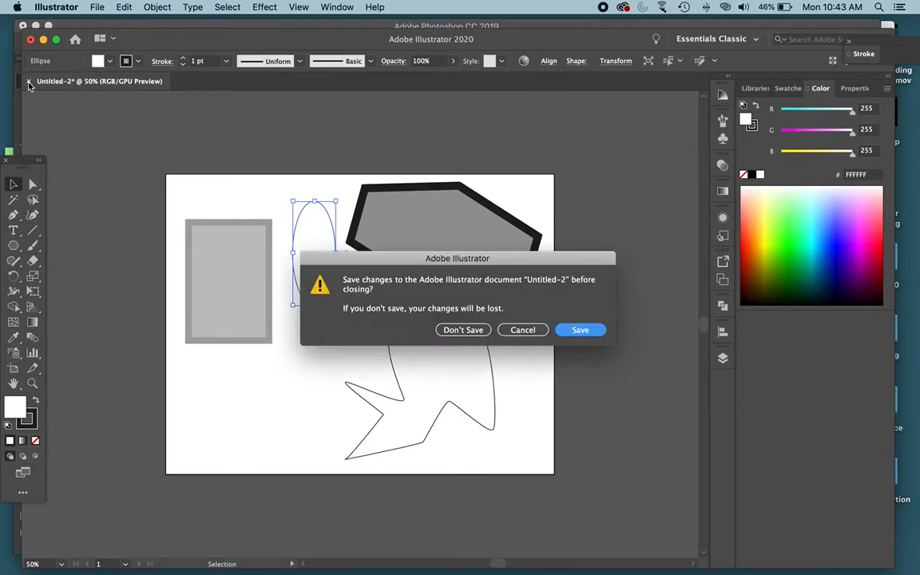
click(471, 332)
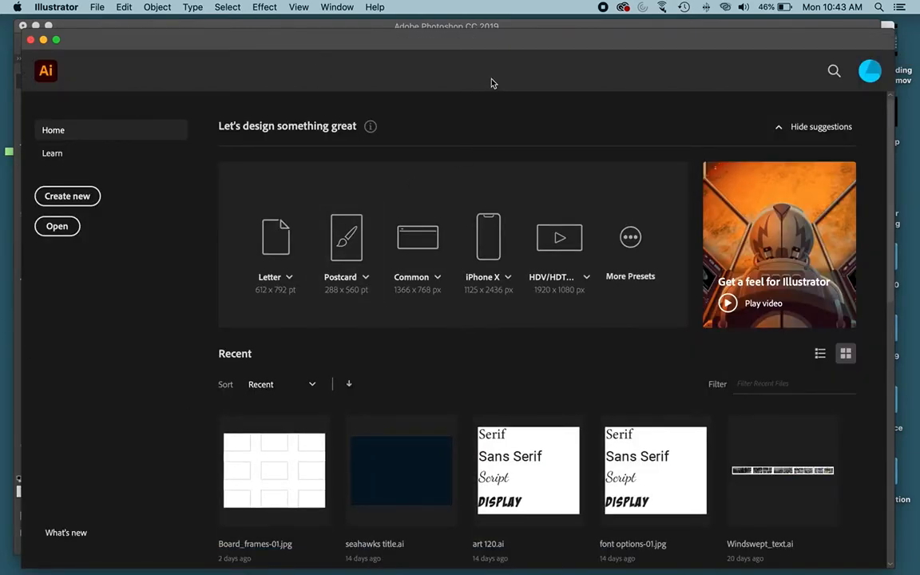
Step: Start a new document from the Illustrator home screen
mouse_move(486, 39)
mouse_down()
mouse_move(501, 143)
mouse_move(513, 29)
mouse_move(493, 27)
mouse_up()
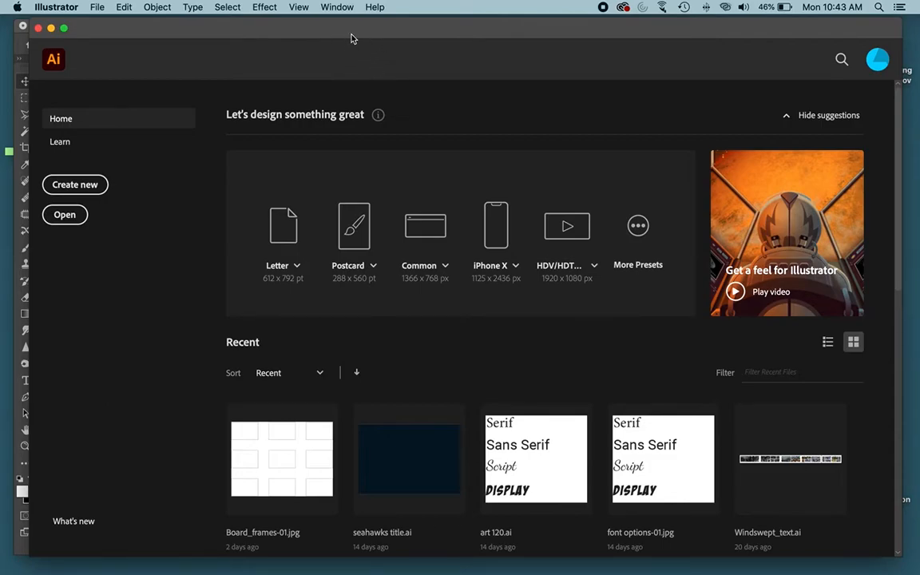
click(75, 185)
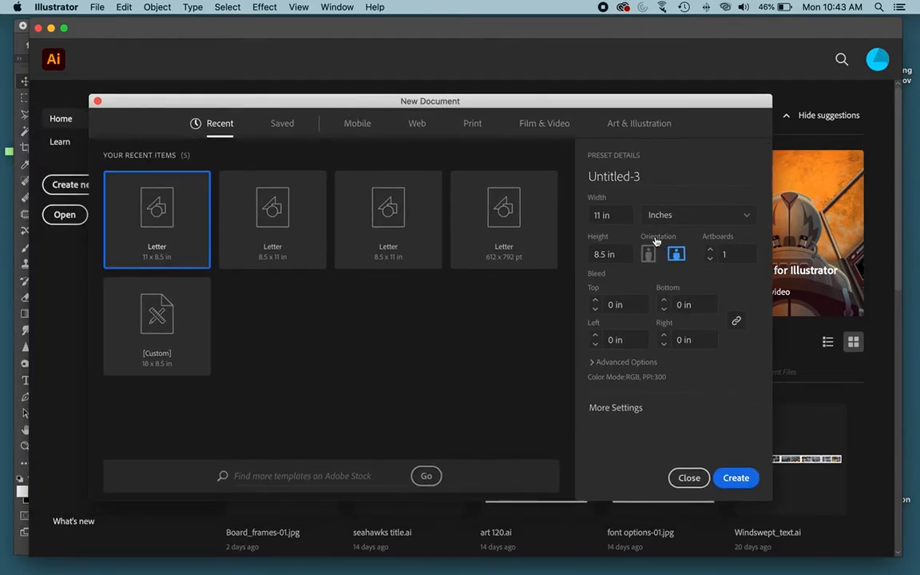
Step: Switch to Photoshop and, in Storyboard art.psd, hide the text layer and Layer 1 and show the Frames layer and the drawings layer beneath it
key(ctrl+Up)
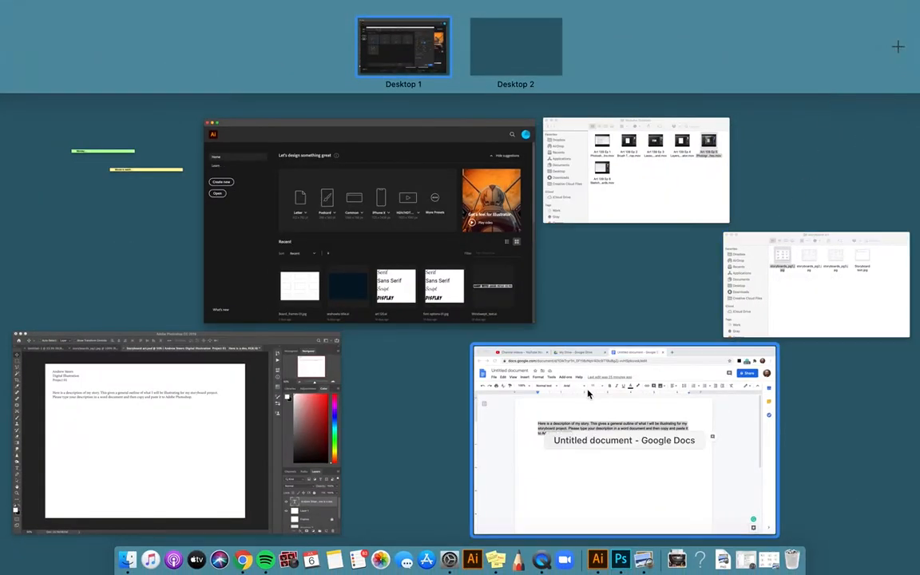
click(189, 423)
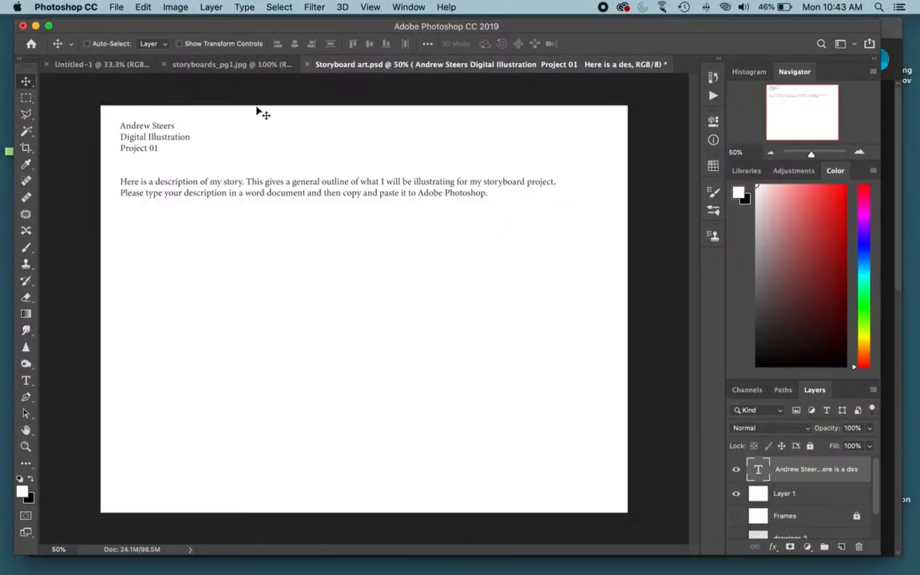
click(736, 469)
click(736, 493)
click(736, 515)
click(737, 539)
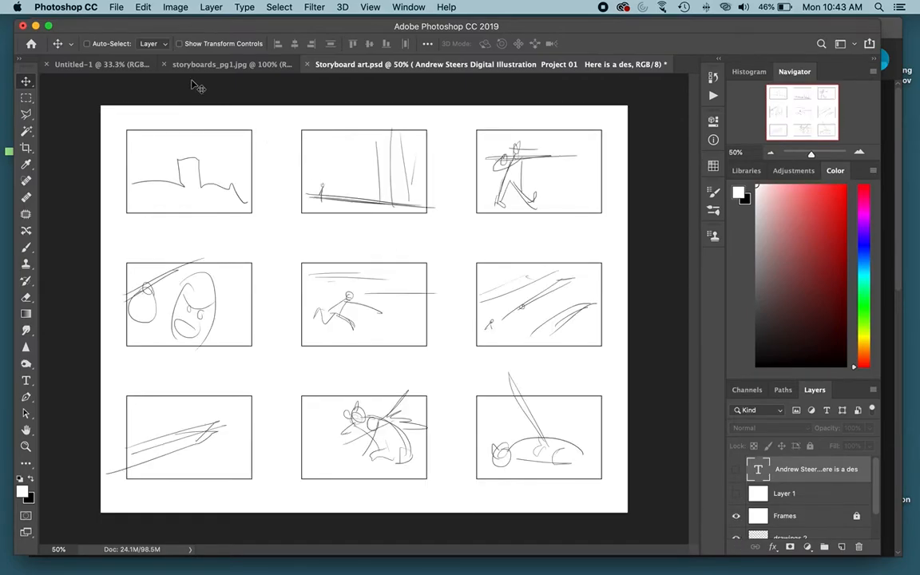
Step: Check the image size of Storyboard art.psd for its width, height and resolution
click(175, 8)
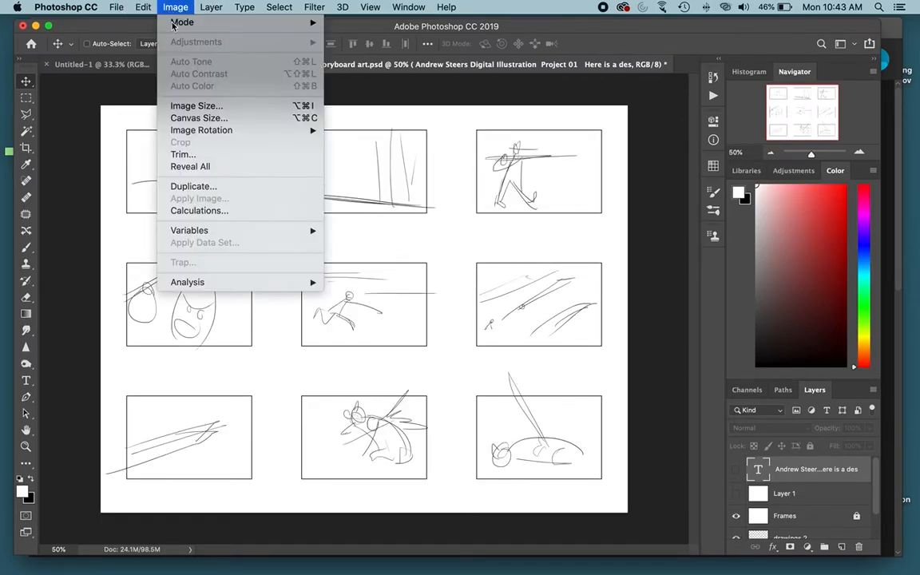
click(193, 106)
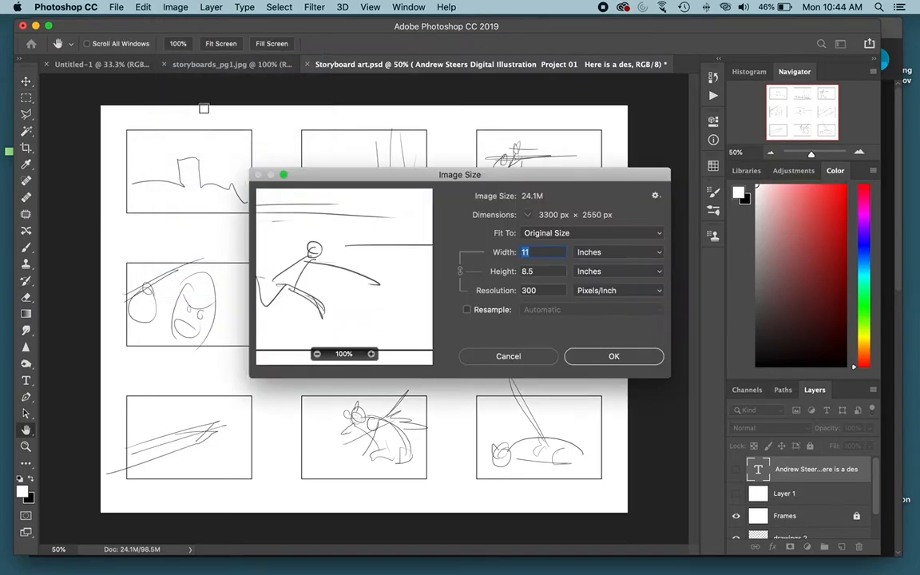
click(530, 289)
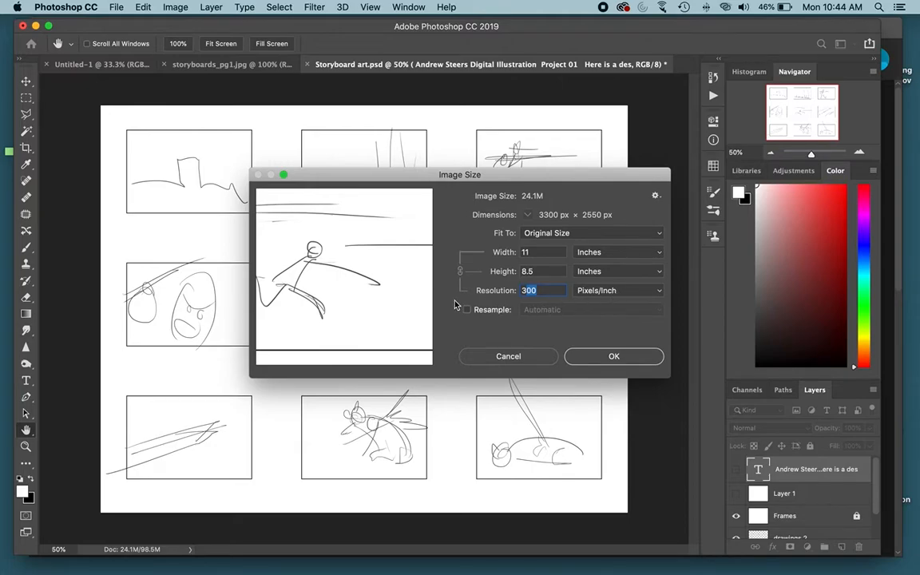
Step: Switch back to Illustrator and create the landscape Letter document, 11 x 8.5 in, with 4 artboards
key(ctrl+Up)
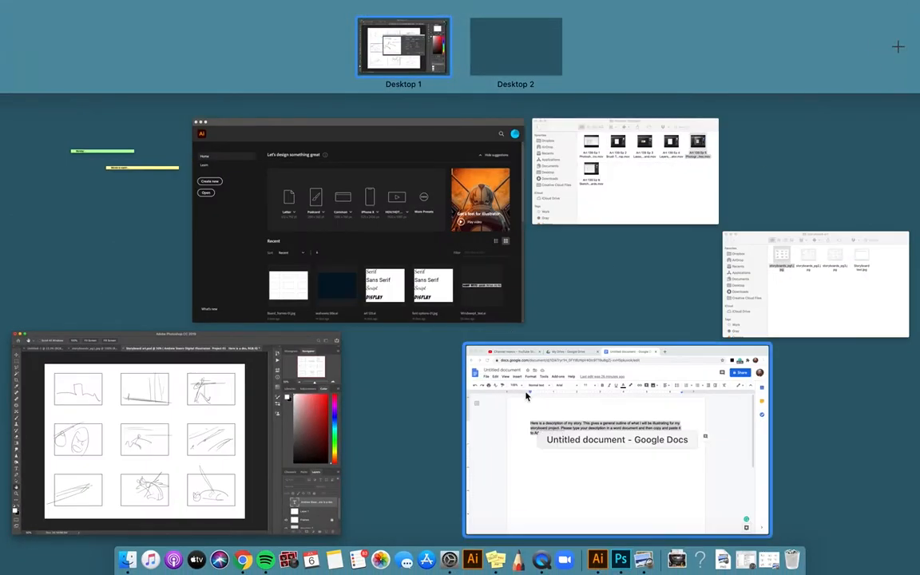
click(437, 261)
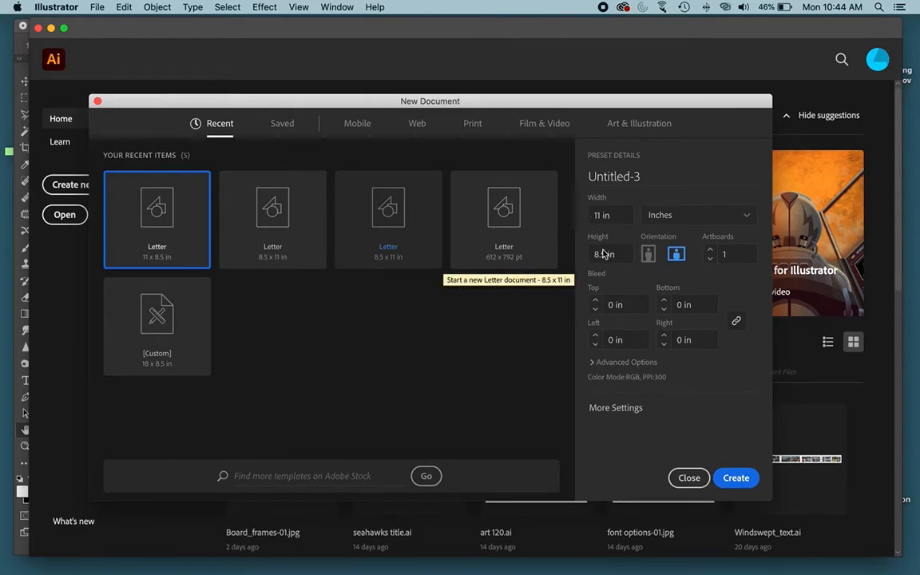
click(710, 250)
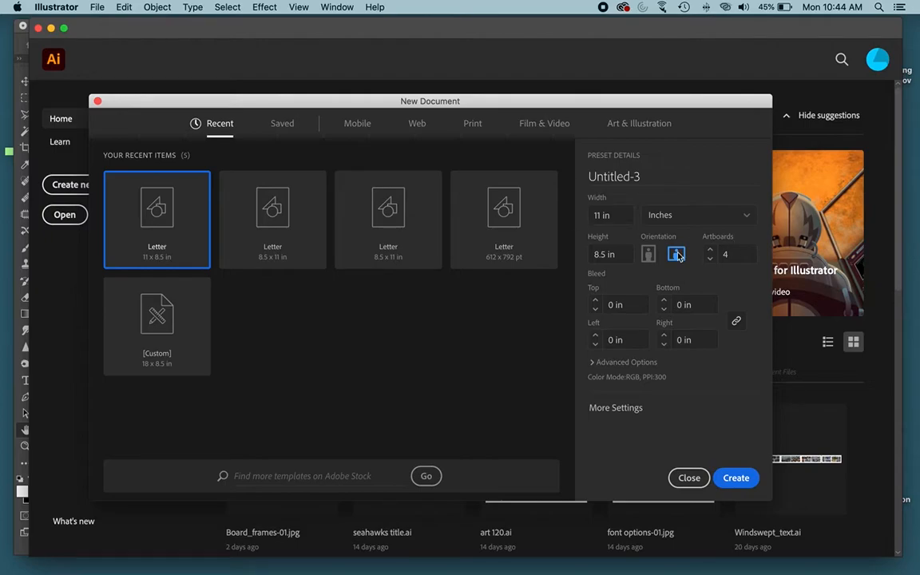
click(728, 478)
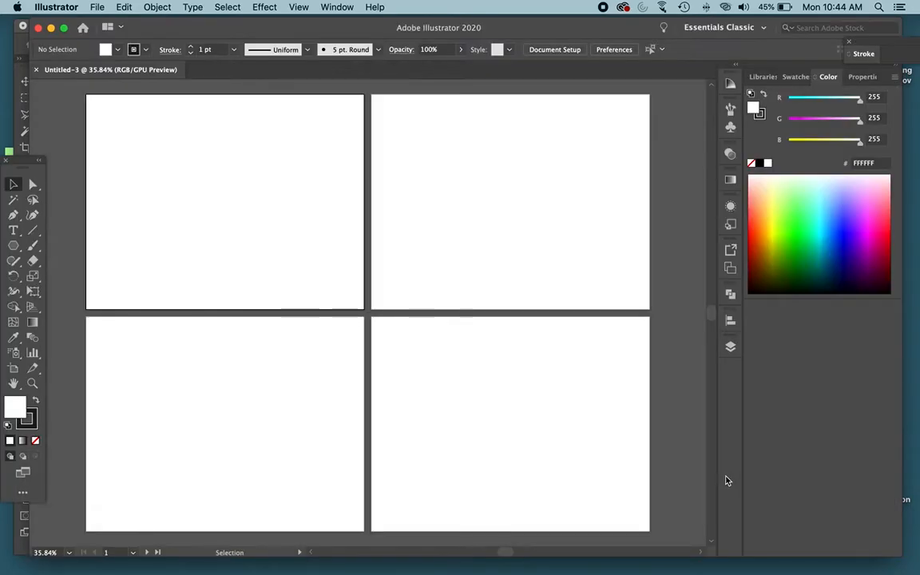
key(super+minus)
key(super+minus)
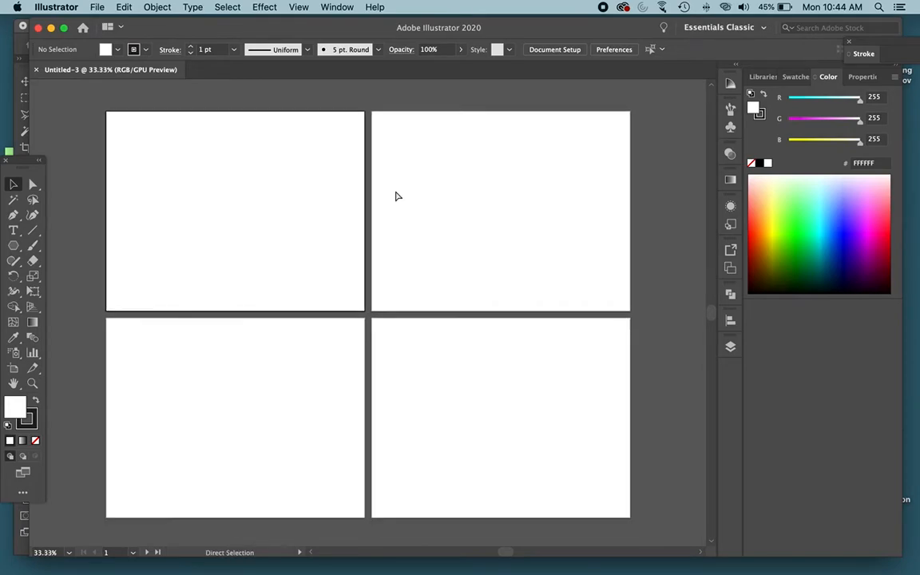
Step: Place storyboards_pg1.jpg from the storyboard art folder into the Illustrator document and position it over the artboards
key(ctrl+Up)
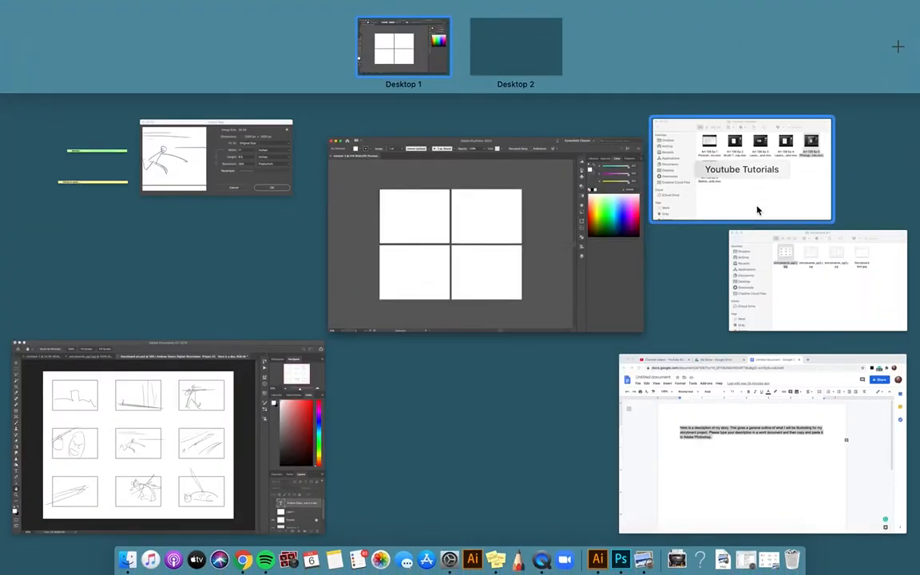
click(809, 267)
drag(520, 161, 730, 127)
drag(677, 170, 471, 219)
click(343, 224)
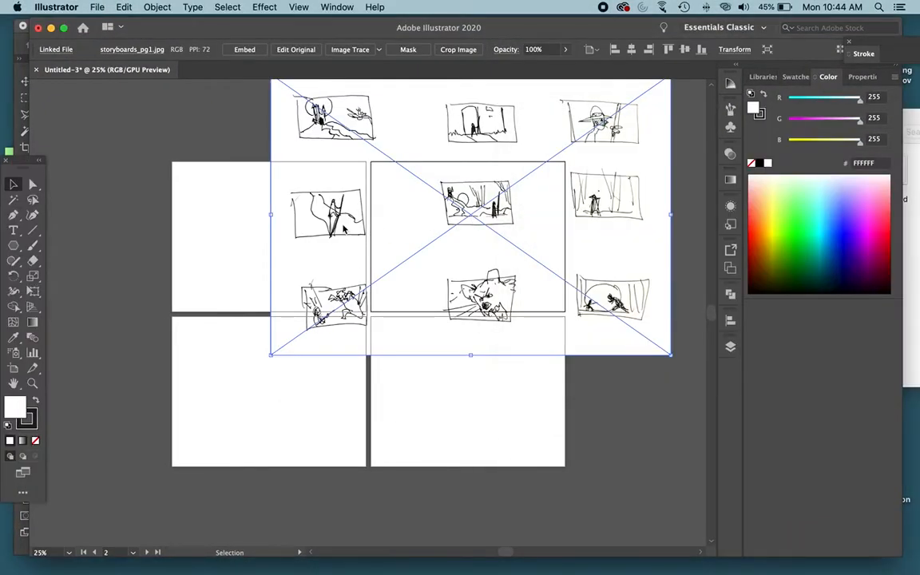
drag(444, 185, 388, 213)
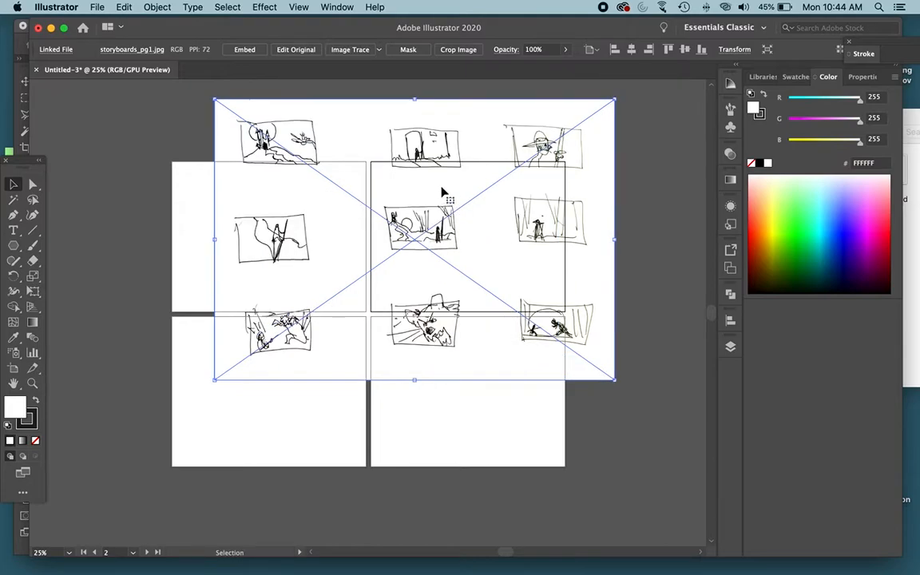
Step: Scale down the placed storyboards_pg1.jpg proportionally and fit it within the upper-right artboard
click(13, 185)
mouse_move(305, 181)
mouse_down()
mouse_move(226, 191)
mouse_move(329, 227)
mouse_move(308, 199)
mouse_move(197, 189)
mouse_move(312, 164)
mouse_up()
drag(195, 114, 435, 277)
drag(479, 300, 423, 191)
drag(539, 281, 622, 237)
key(super+z)
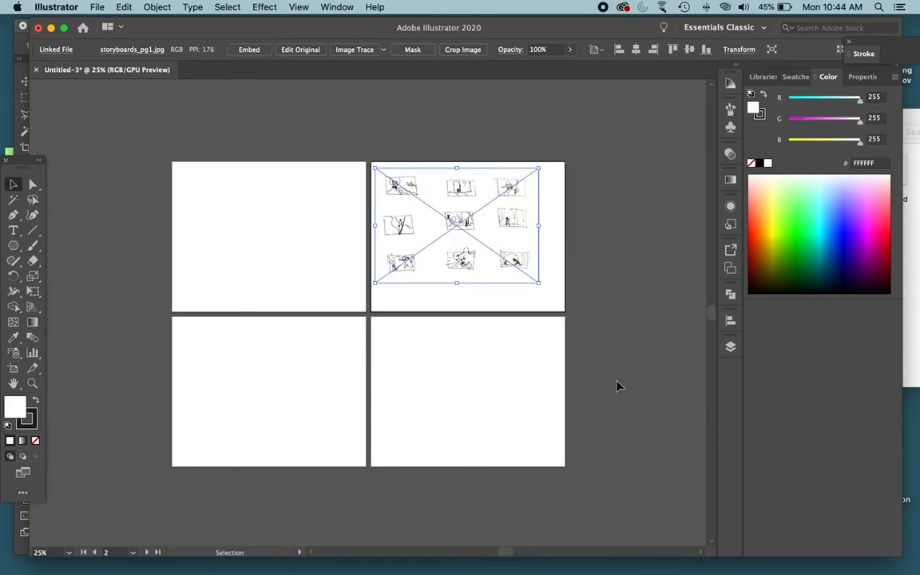
drag(542, 287, 563, 303)
drag(510, 270, 509, 263)
drag(563, 295, 551, 275)
Step: Place storyboards_pg2.jpg from the storyboard art folder so that it fills the lower-left artboard
click(917, 119)
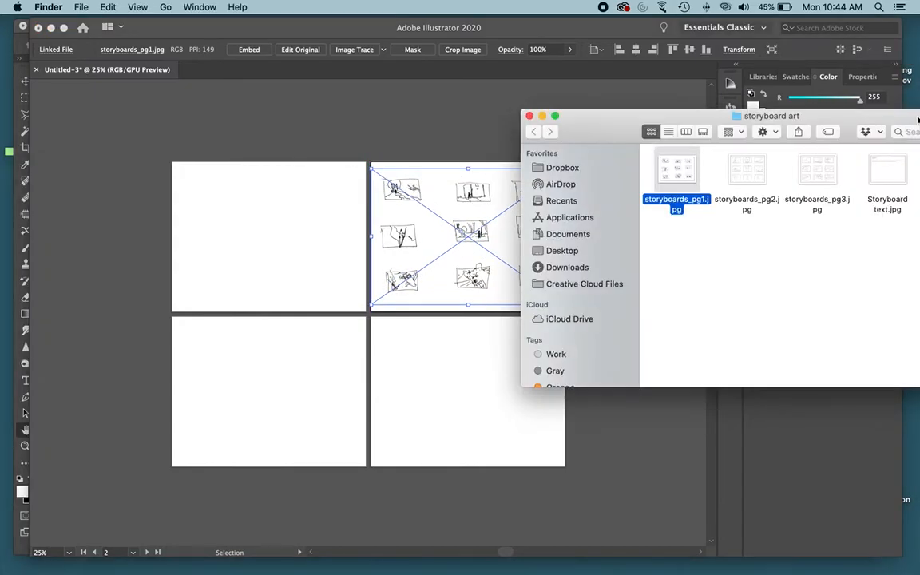
drag(758, 170, 316, 407)
click(226, 324)
Step: Place storyboards_pg3.jpg on the lower-right artboard and move the tools clear of the document's edge
click(915, 120)
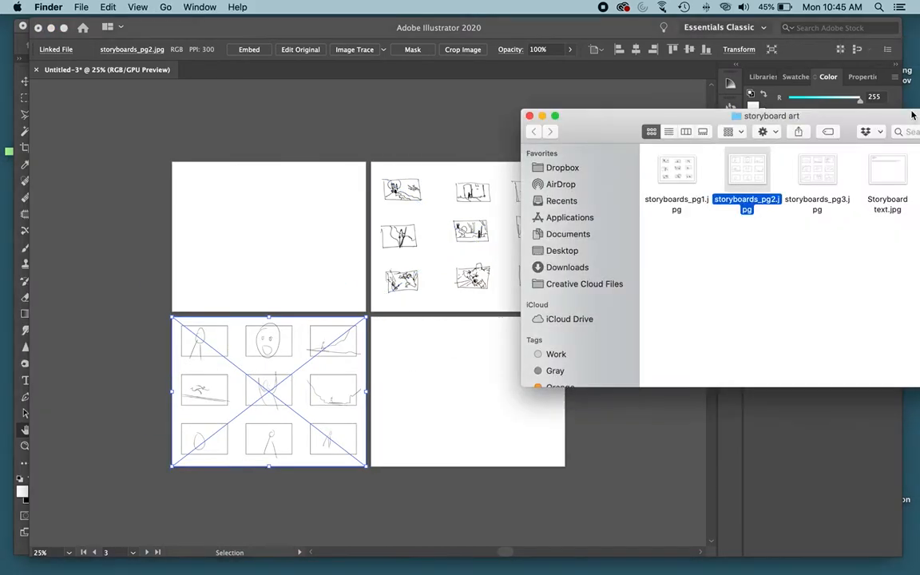
drag(817, 169, 507, 399)
click(470, 395)
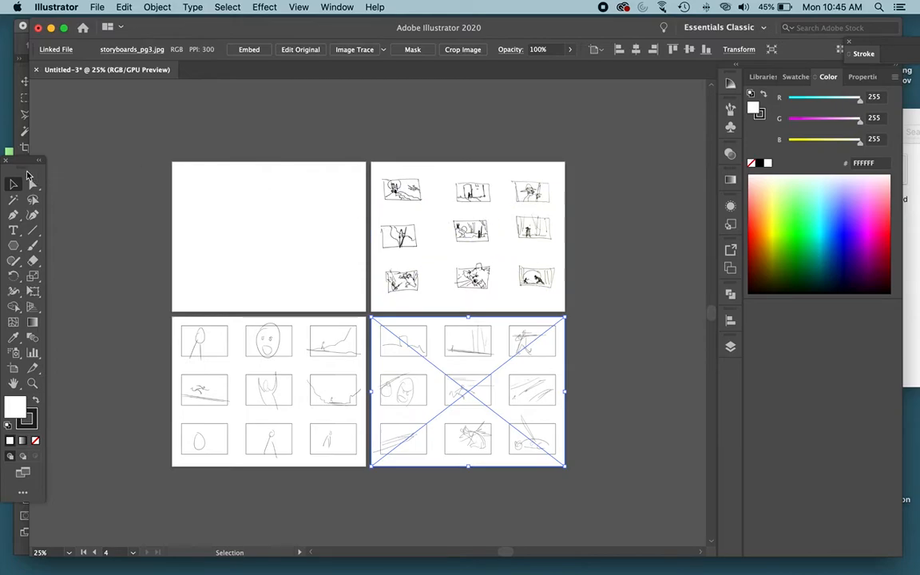
drag(34, 160, 71, 120)
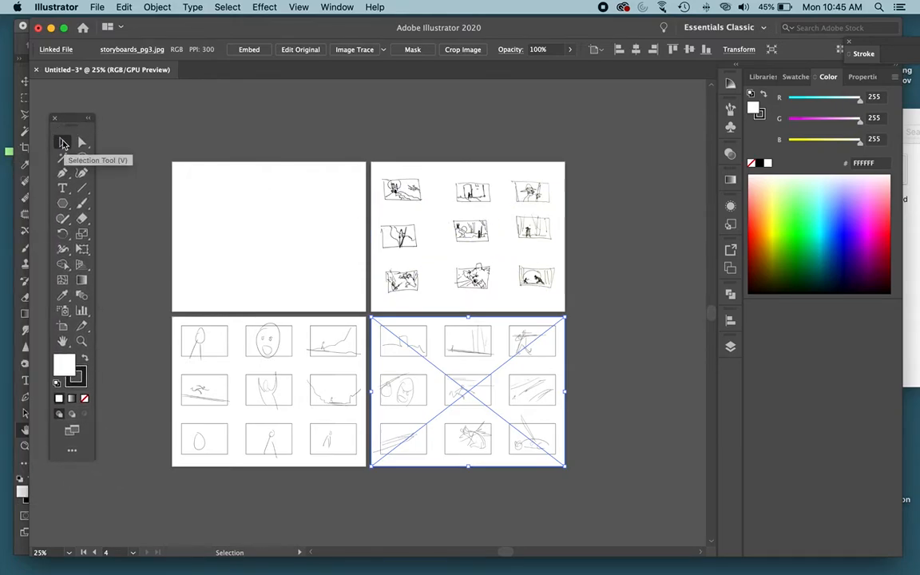
Step: Place Storyboard text.jpg on the upper-left artboard, align it with the artboard's edges and deselect it
click(917, 118)
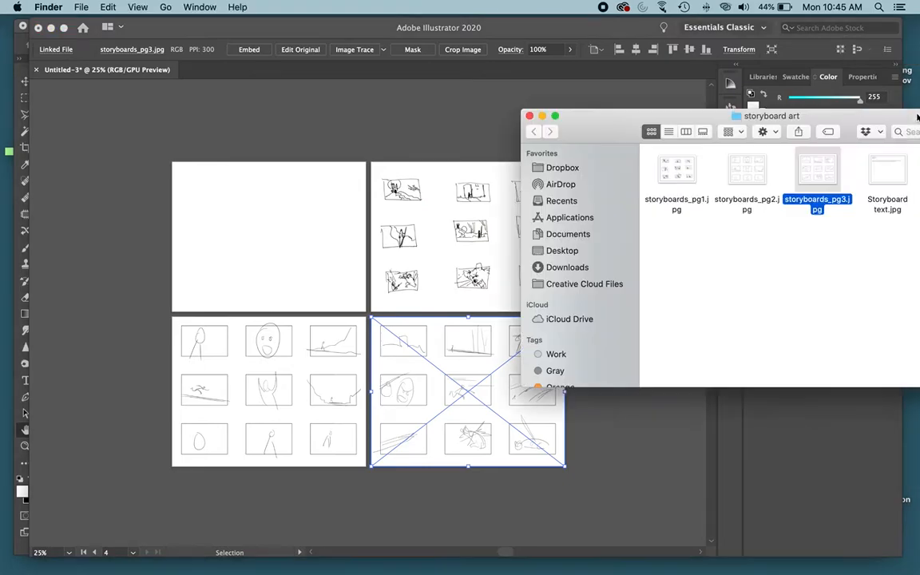
drag(897, 167, 266, 213)
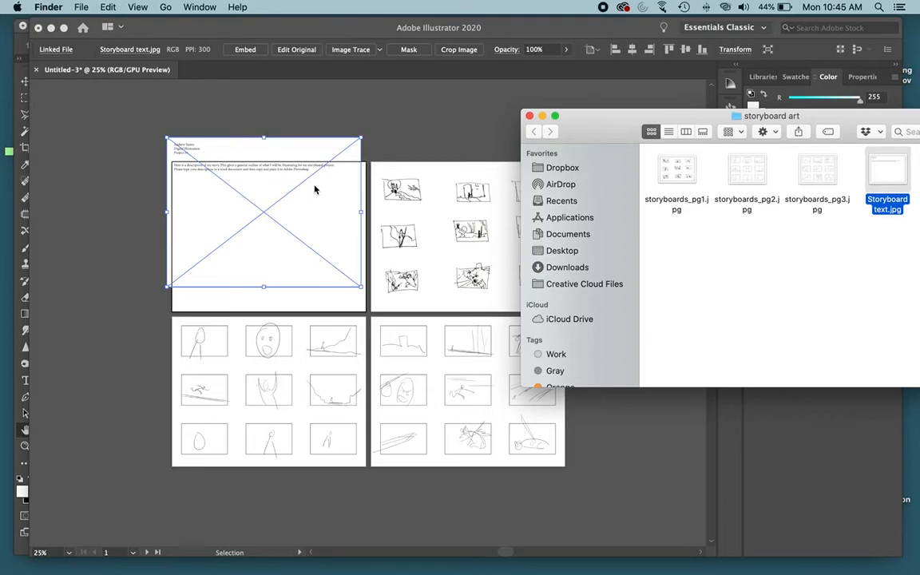
click(308, 192)
drag(312, 205, 319, 227)
click(267, 147)
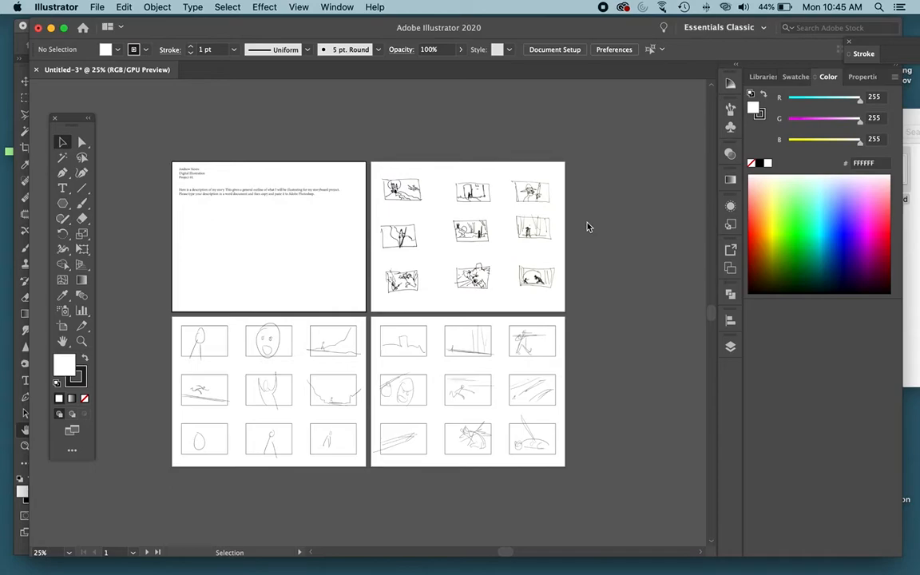
Step: Start saving the document under a new name in Adobe PDF format with all artboards included
click(98, 7)
click(134, 117)
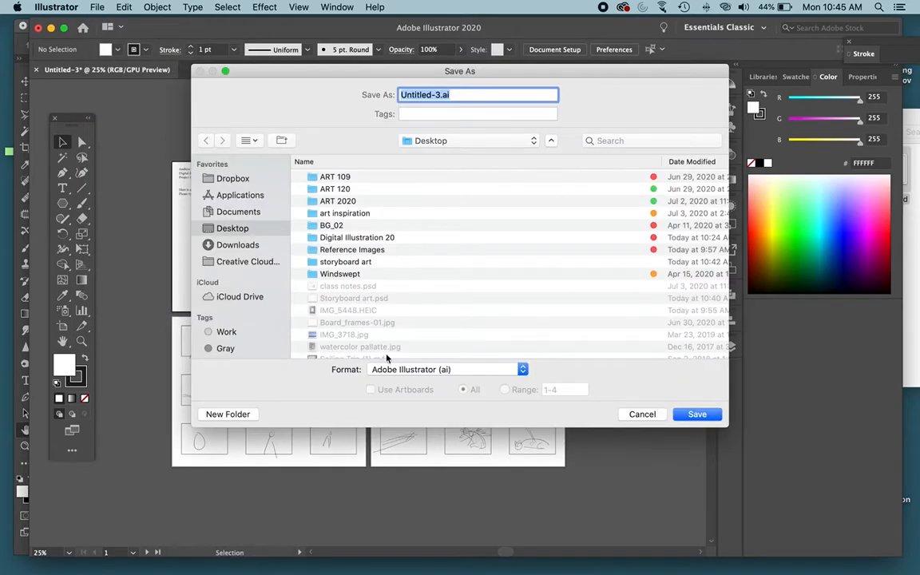
click(456, 370)
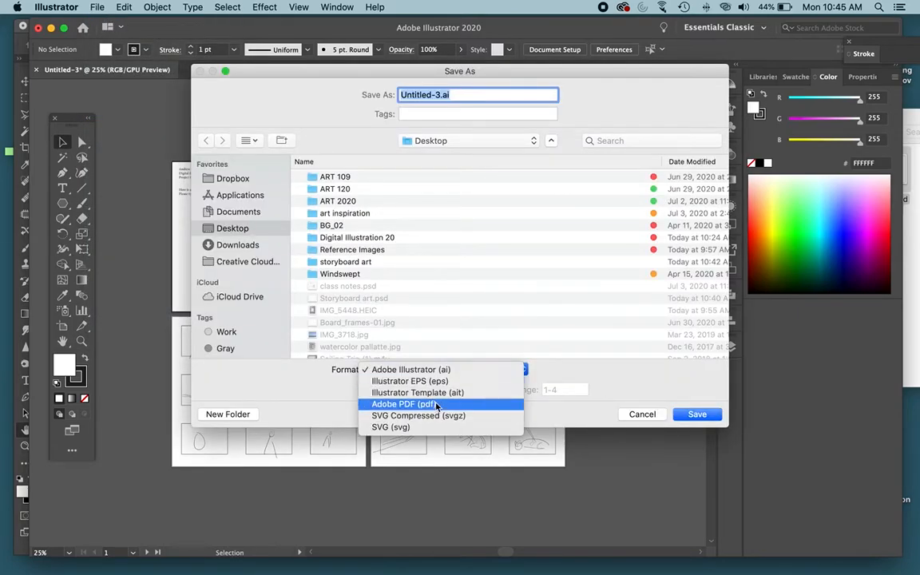
click(436, 405)
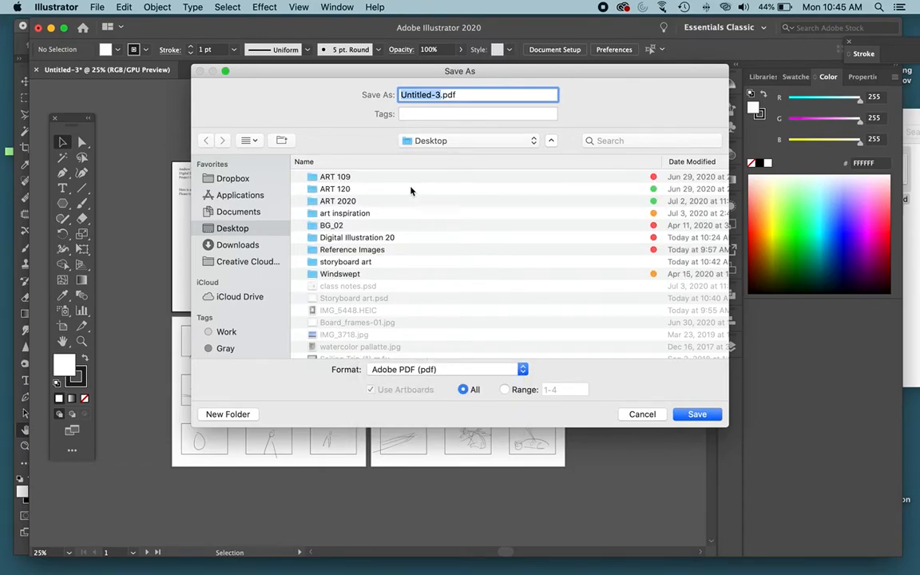
Step: Name the PDF with the student's full name followed by "_proj01" and save it to the Desktop
text(AndrewStteers)
key(BackSpace)
key(BackSpace)
key(BackSpace)
key(BackSpace)
key(BackSpace)
key(BackSpace)
text(teers_proj01)
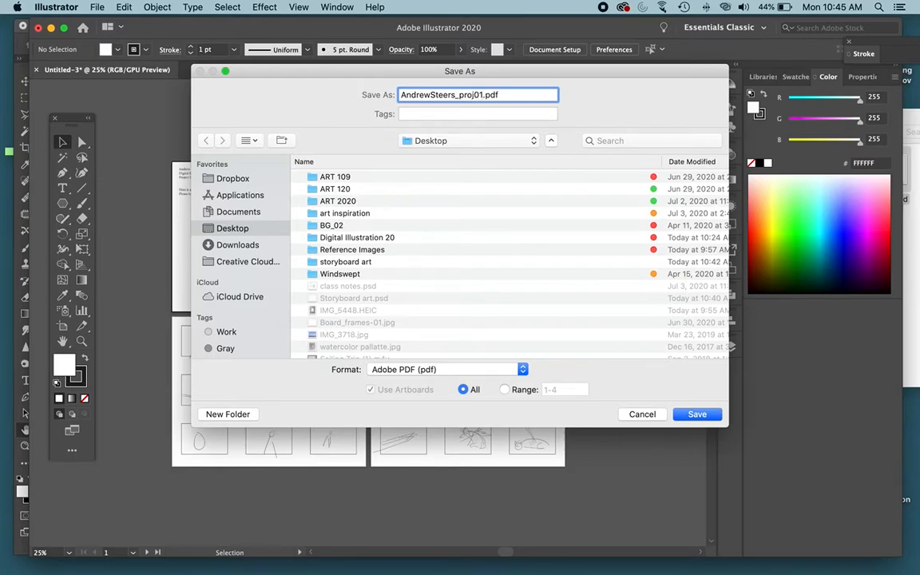
click(413, 138)
click(422, 142)
click(697, 415)
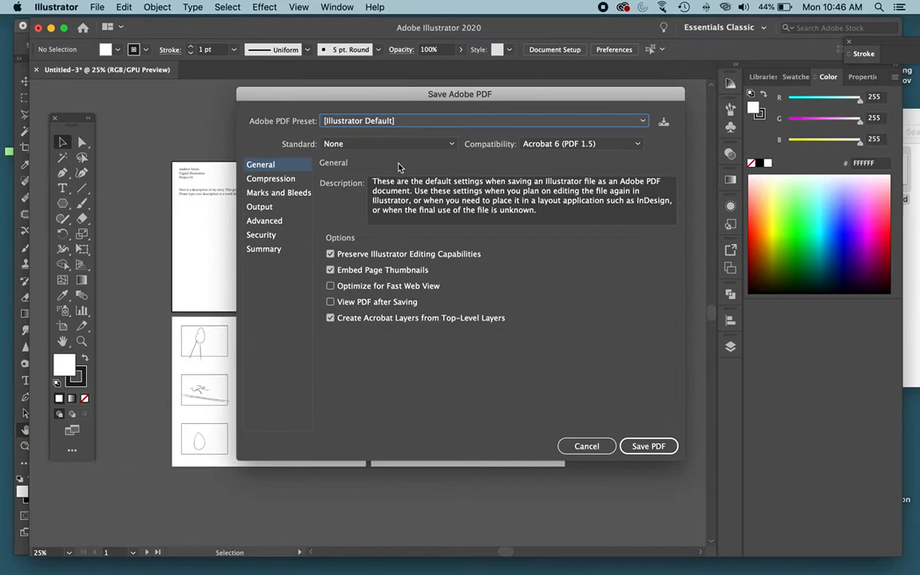
Step: Turn off Preserve Illustrator Editing Capabilities and set color, grayscale and monochrome images to Average Downsampling, with 150 ppi above 225 ppi for color and grayscale
click(331, 254)
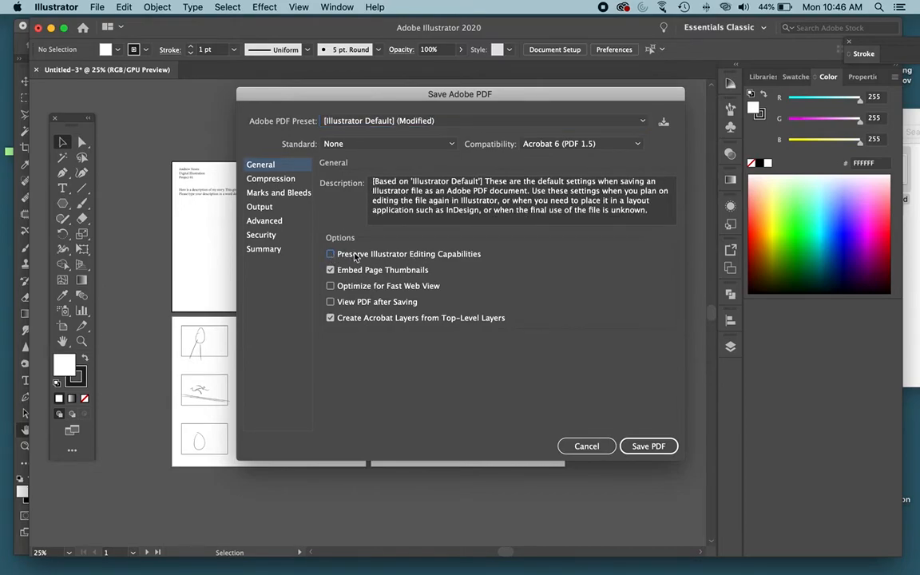
click(271, 179)
click(357, 201)
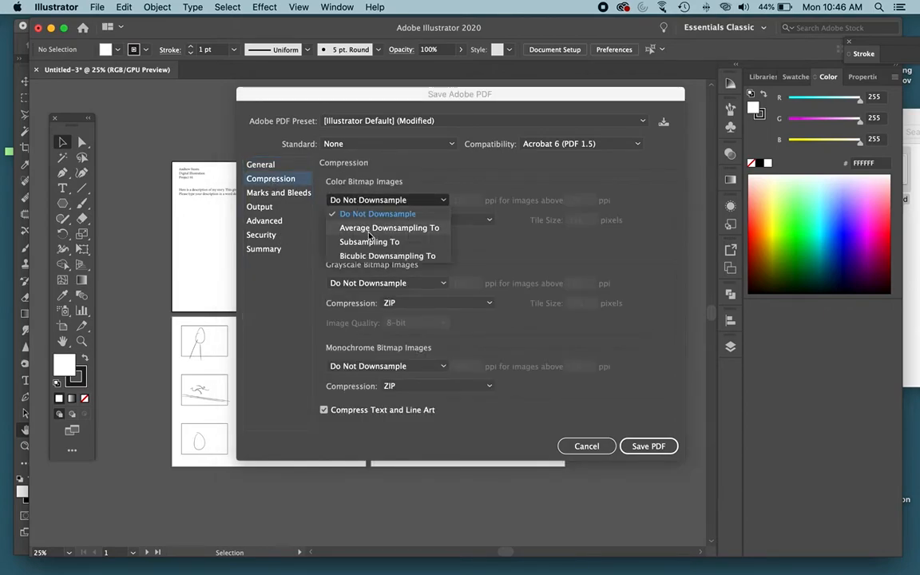
click(374, 228)
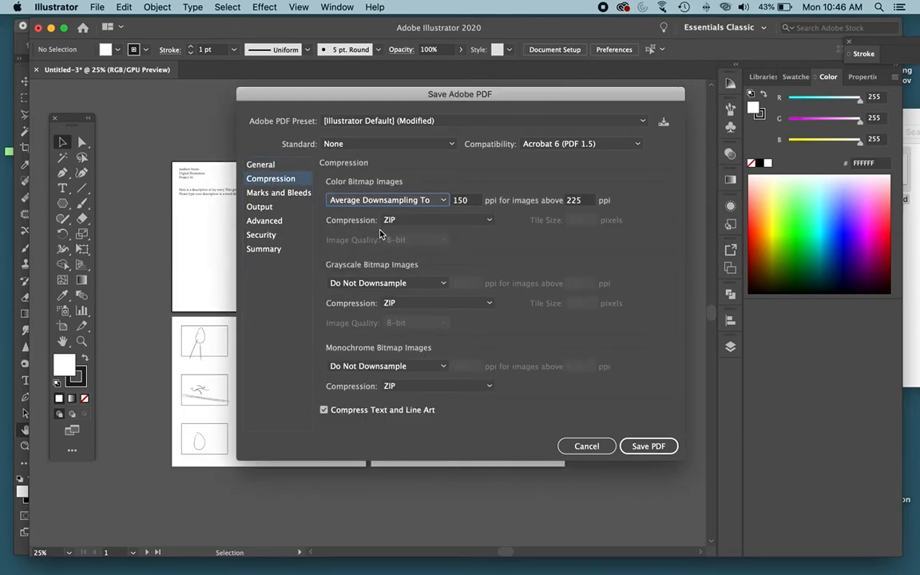
click(365, 283)
click(369, 310)
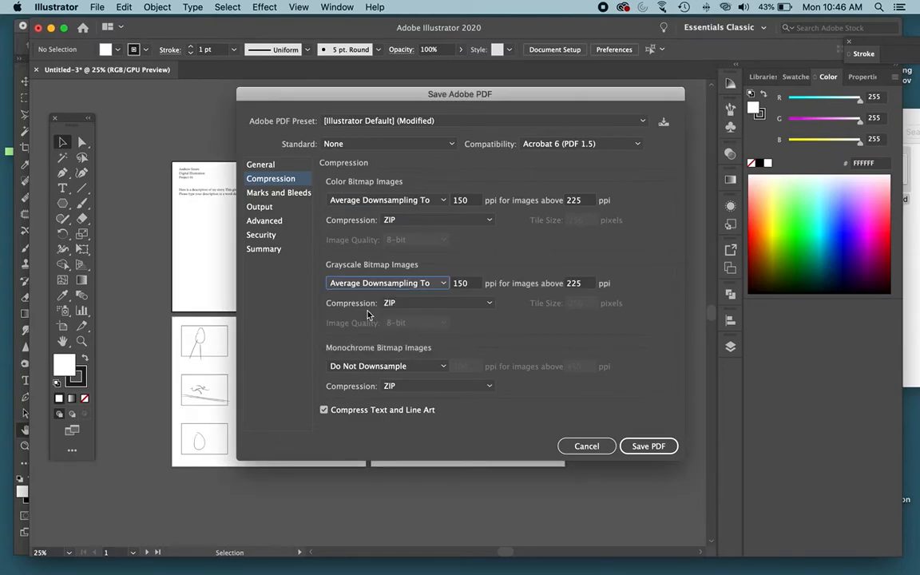
click(363, 366)
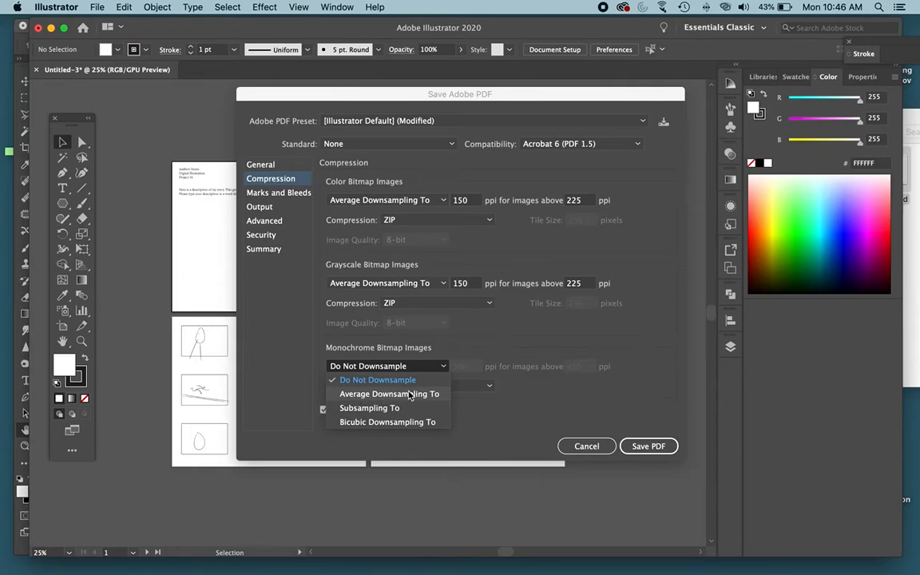
click(372, 393)
click(269, 211)
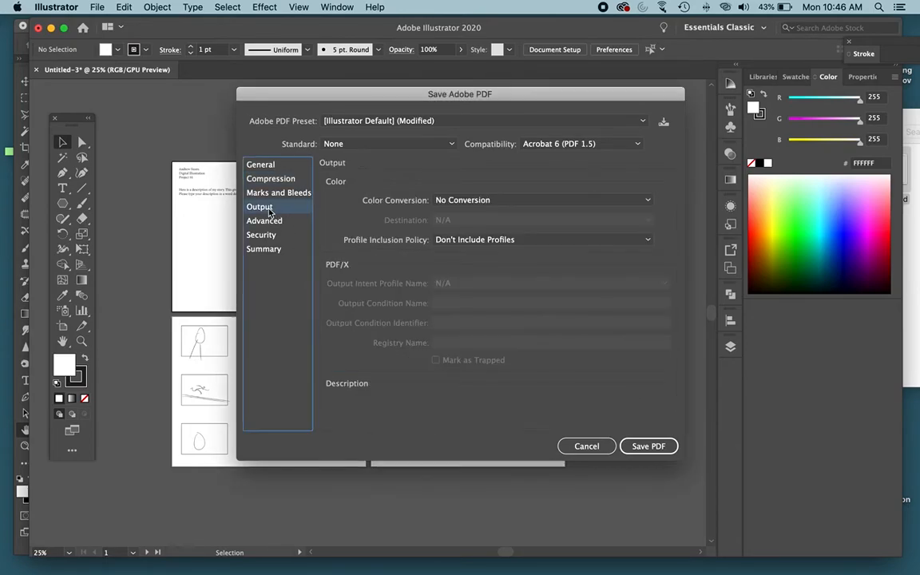
Step: Set color conversion to Convert to Destination with Include Destination Profiles, save the PDF and accept the editing-capabilities warning
click(503, 199)
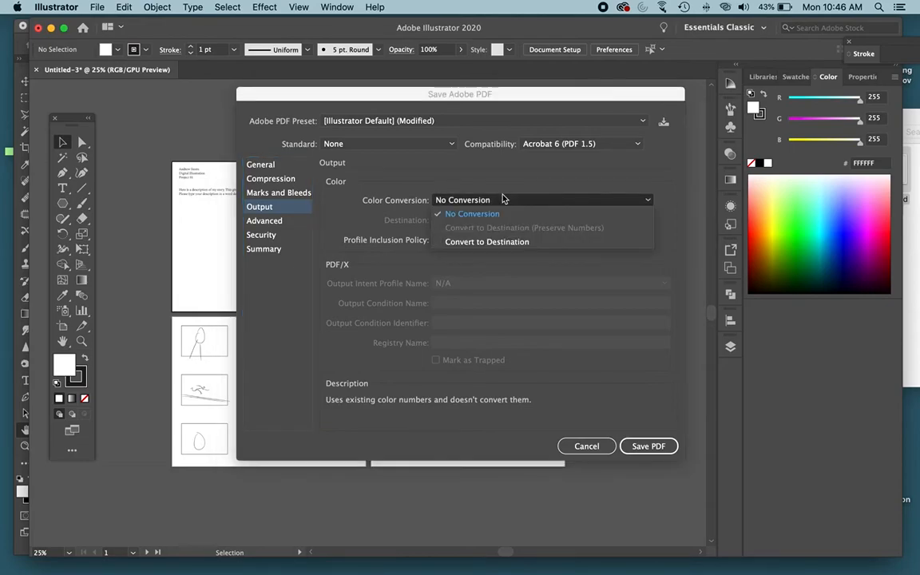
click(491, 242)
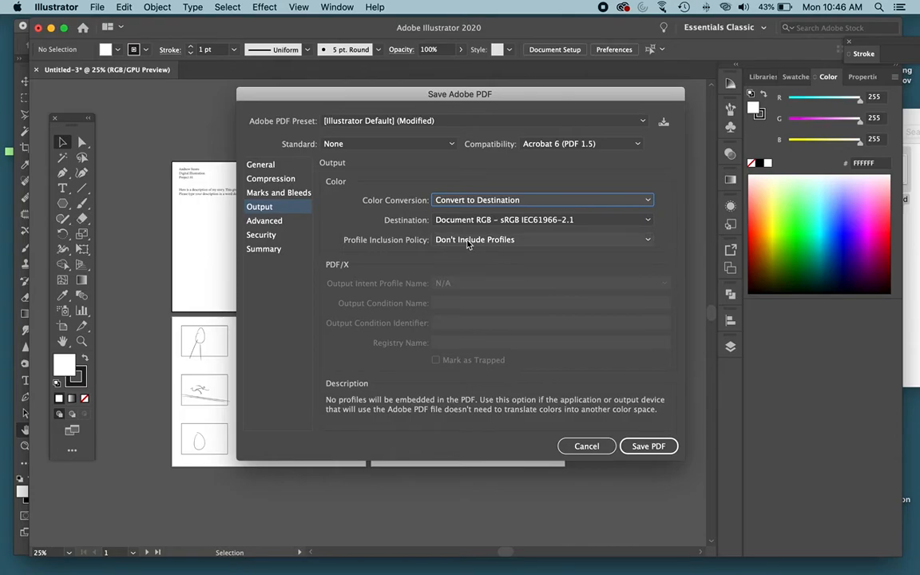
click(475, 242)
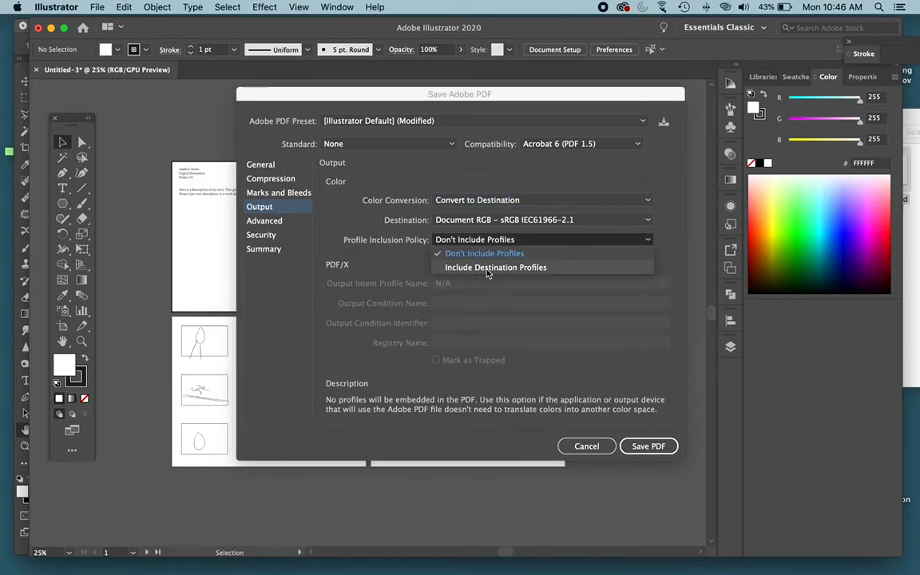
click(486, 273)
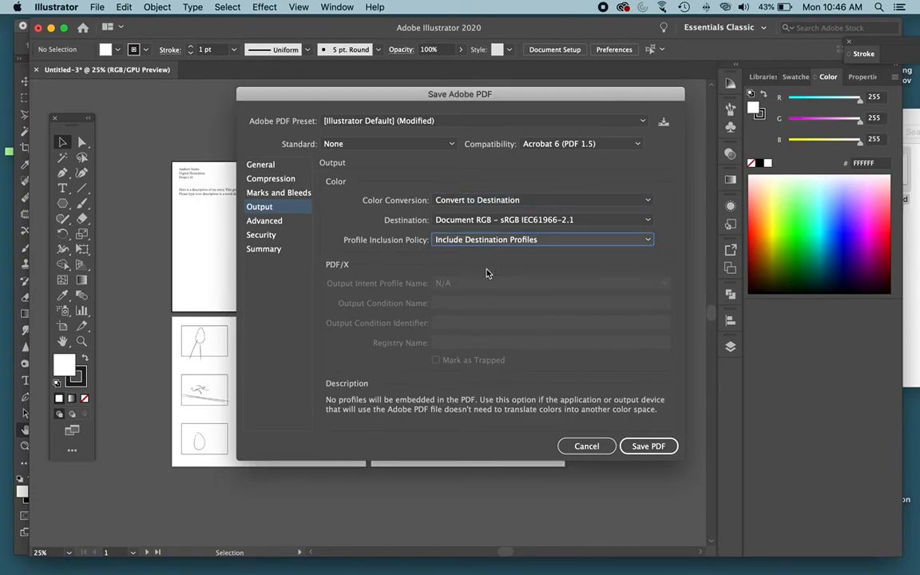
click(627, 449)
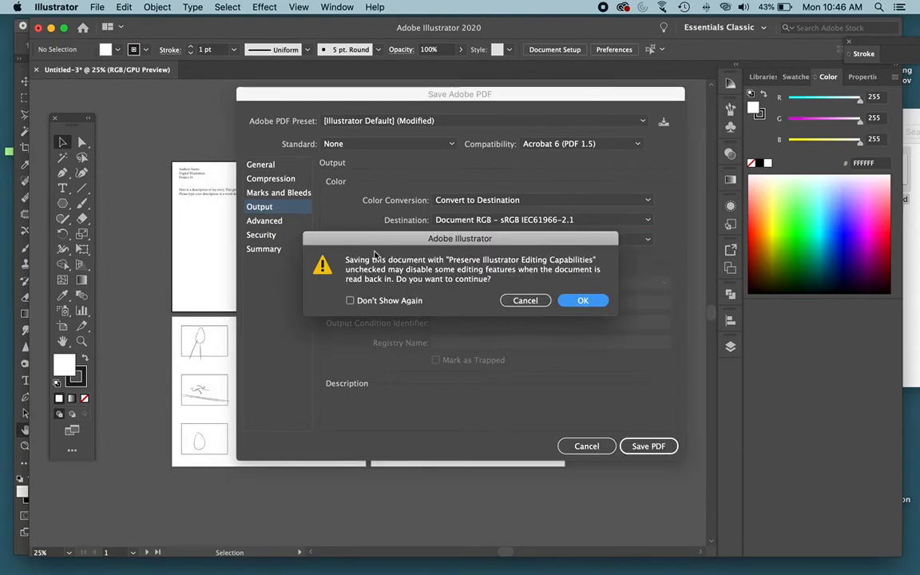
click(592, 302)
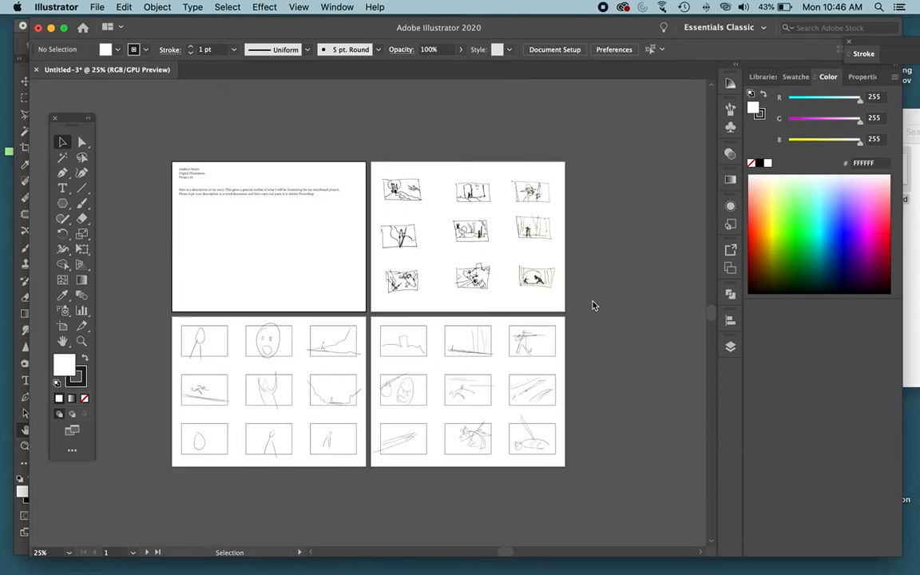
Step: Move the saved "_proj01" PDF near the storyboard art folder on the desktop and open it in Preview to review its pages
mouse_move(919, 573)
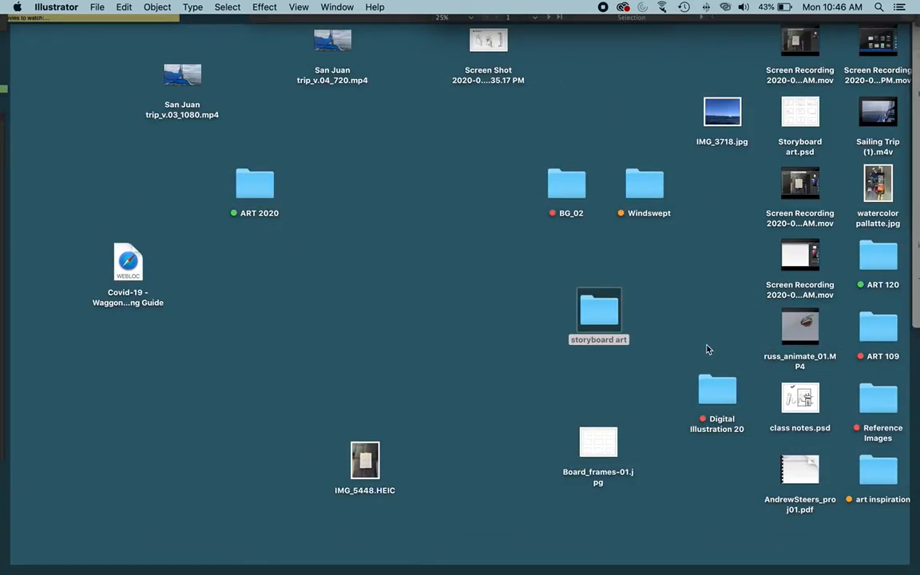
drag(799, 470, 692, 298)
right_click(693, 297)
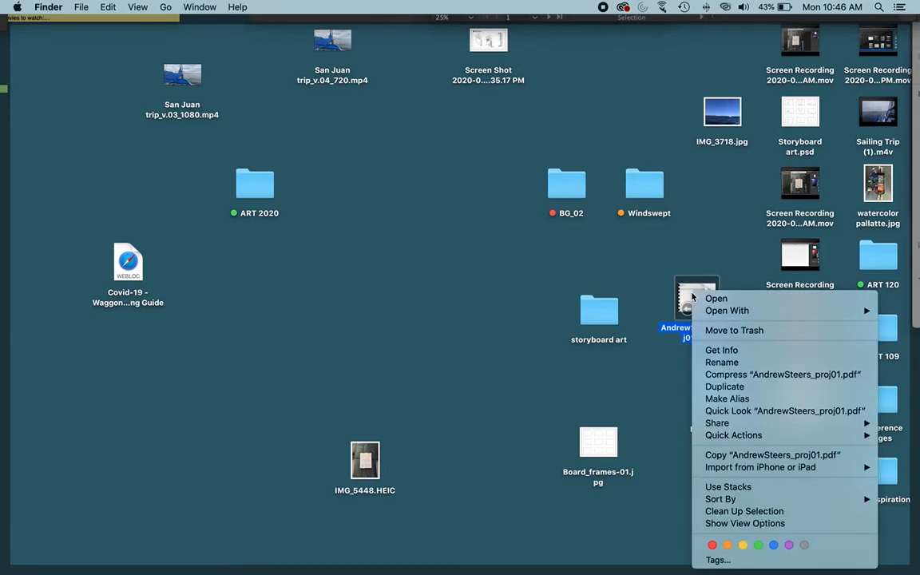
mouse_move(728, 311)
click(649, 318)
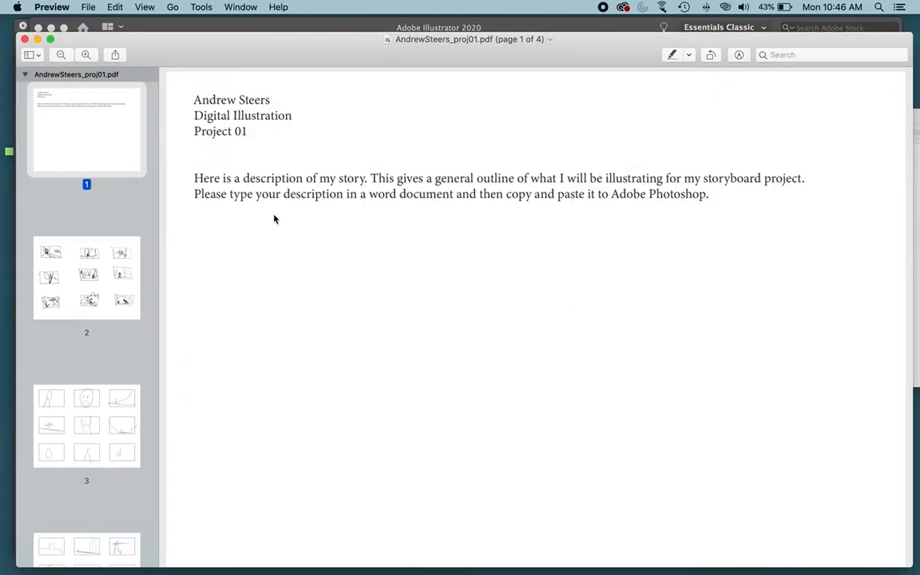
scroll(274, 219, down, 5)
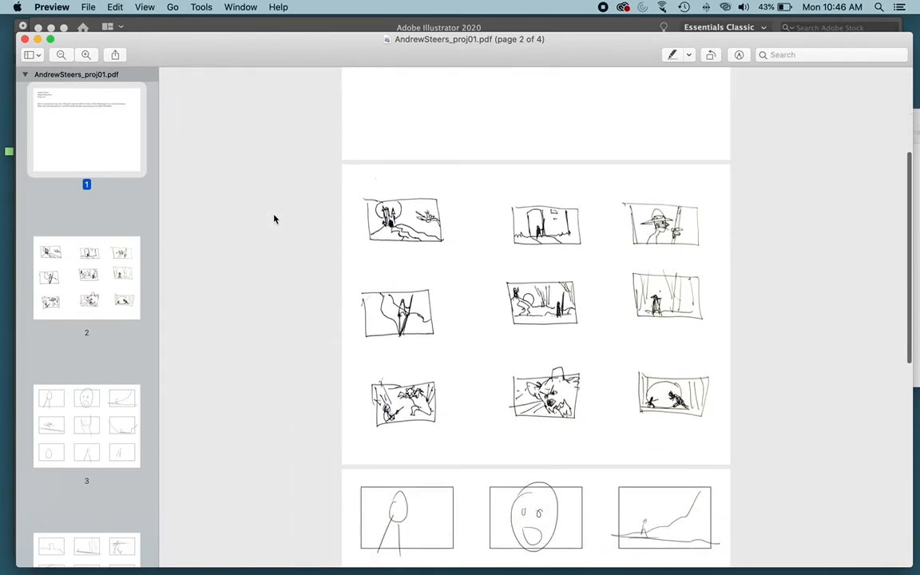
scroll(274, 219, down, 5)
scroll(273, 219, up, 6)
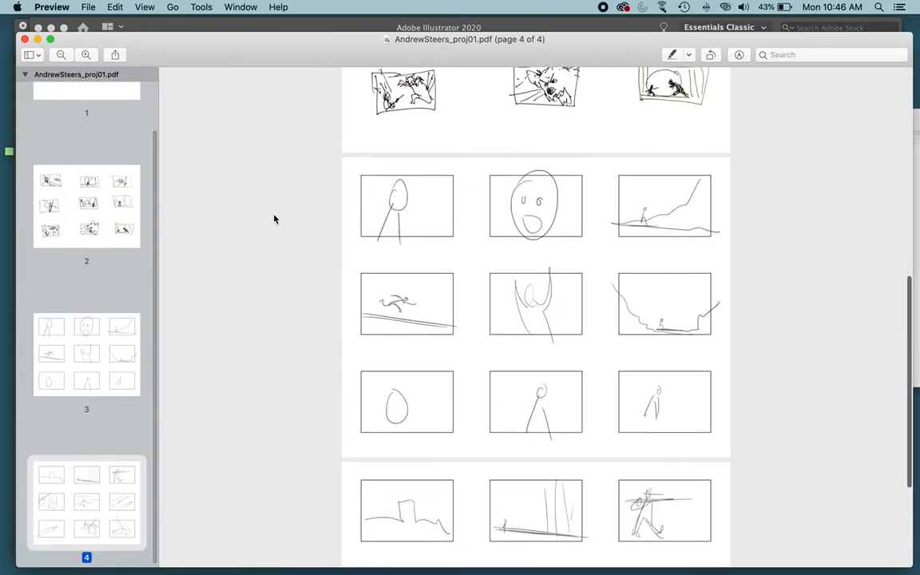
scroll(274, 218, up, 8)
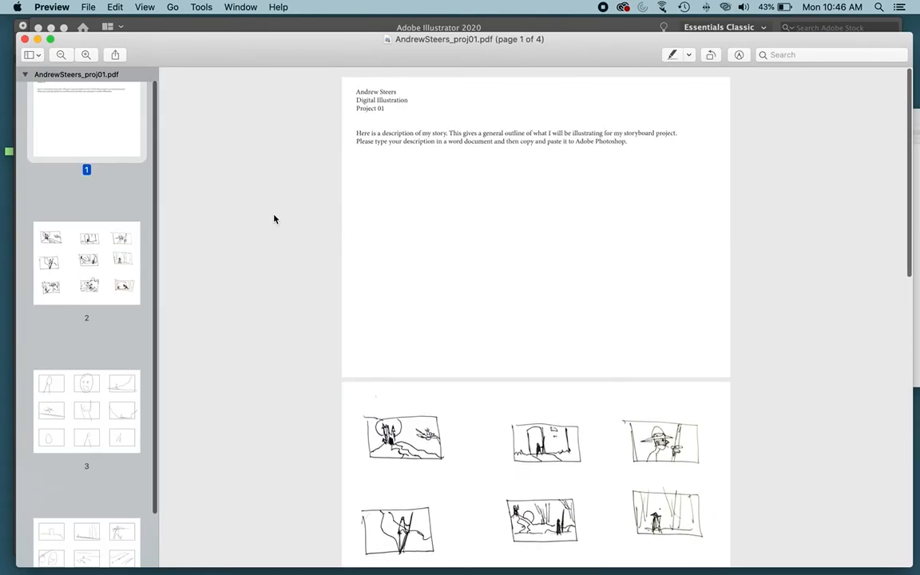
scroll(274, 219, down, 10)
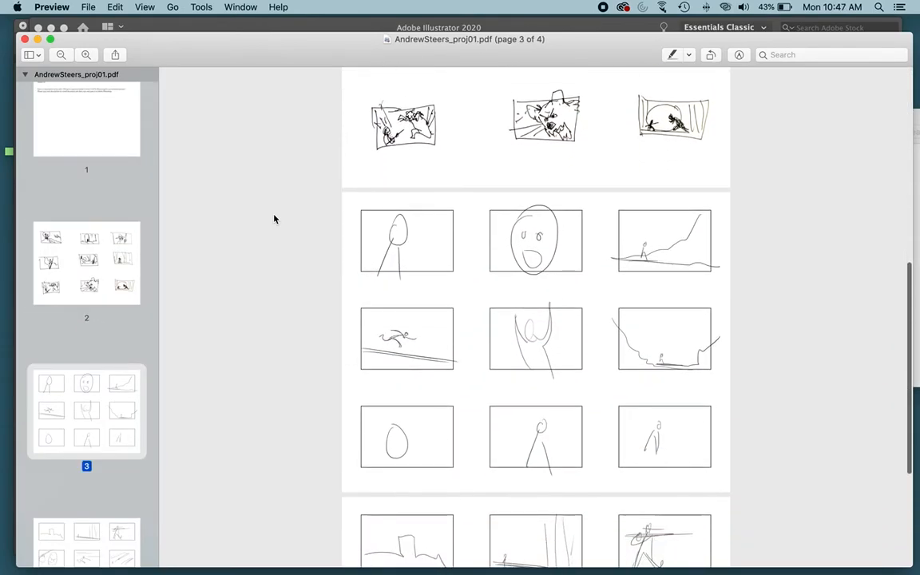
Step: Switch to Chrome, search for "convert jpg to pdf" in a new tab and open Smallpdf's JPG to PDF converter
mouse_move(313, 559)
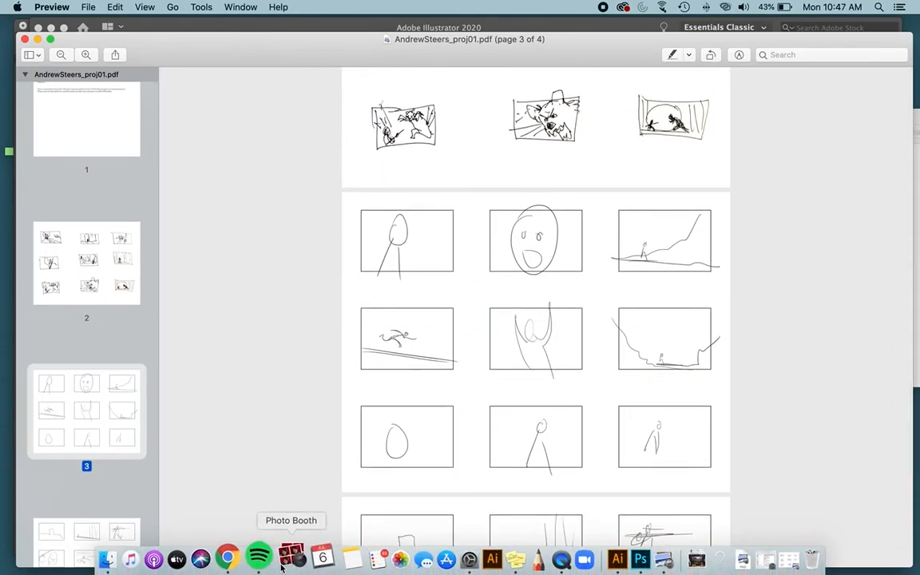
click(249, 561)
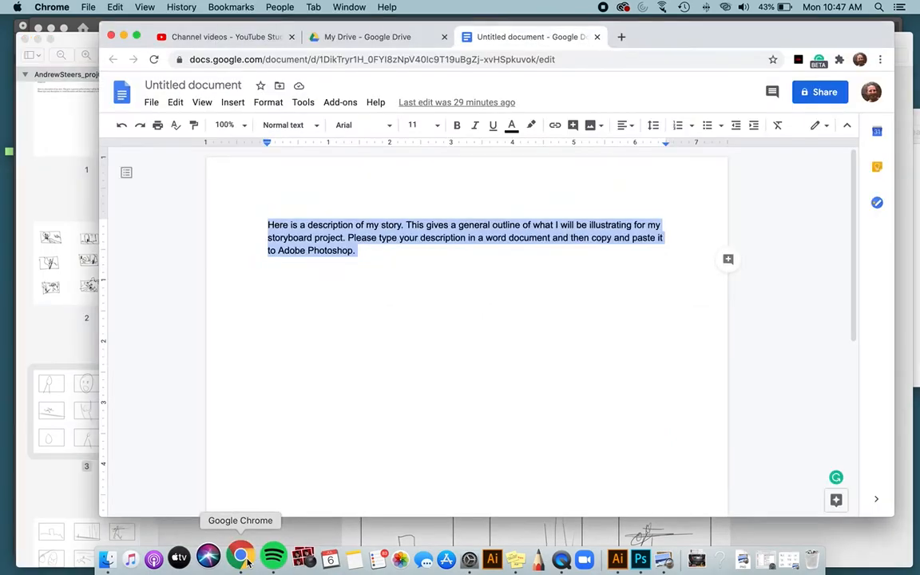
click(621, 38)
text(conve)
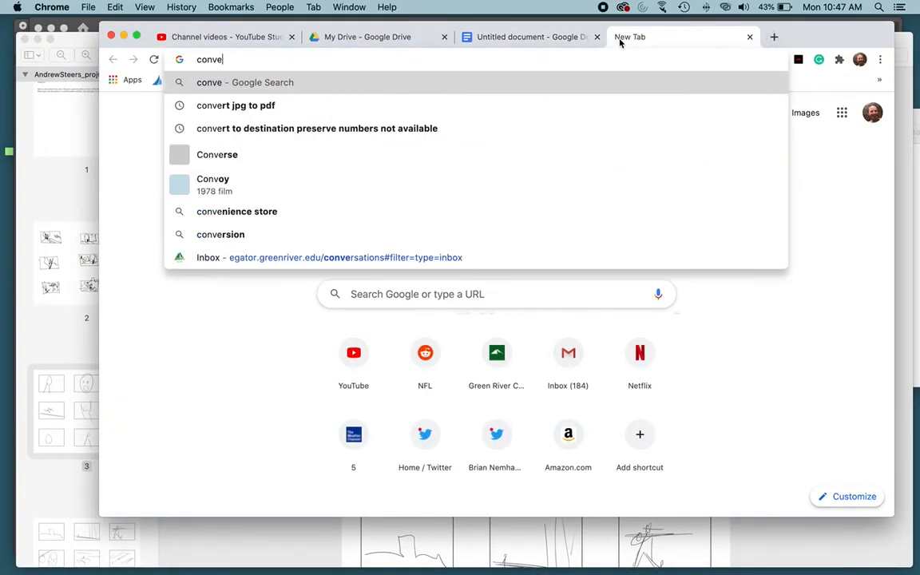
text(rt jpg to pdf)
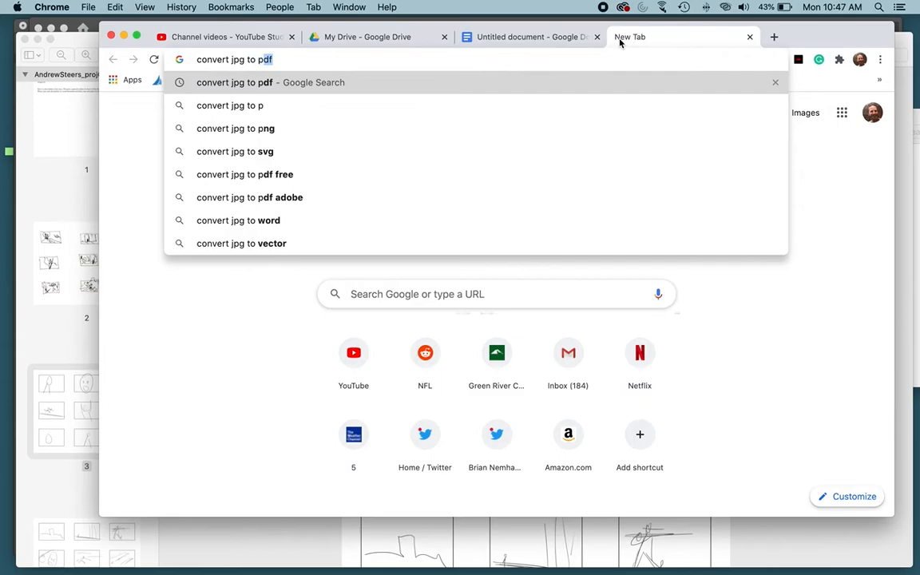
key(Return)
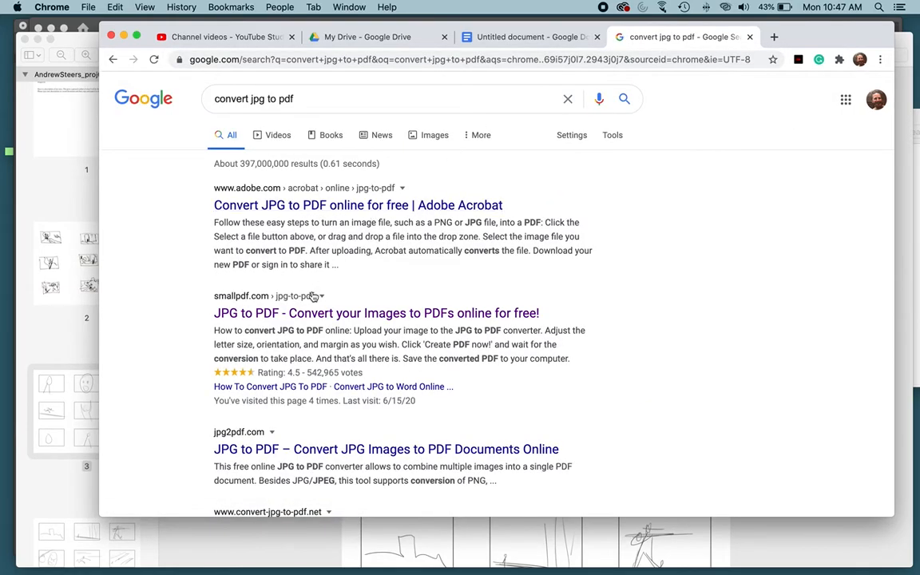
click(310, 314)
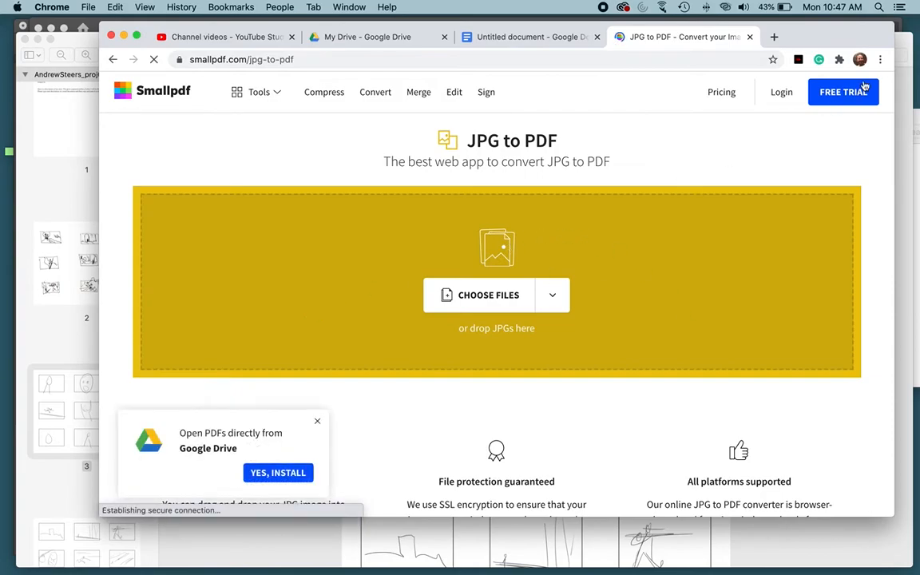
Step: Add Storyboard text.jpg and storyboards_pg1, pg2 and pg3.jpg to the converter and dismiss the Google Drive install offer
key(ctrl+Up)
click(799, 160)
drag(867, 206, 677, 183)
drag(842, 174, 396, 298)
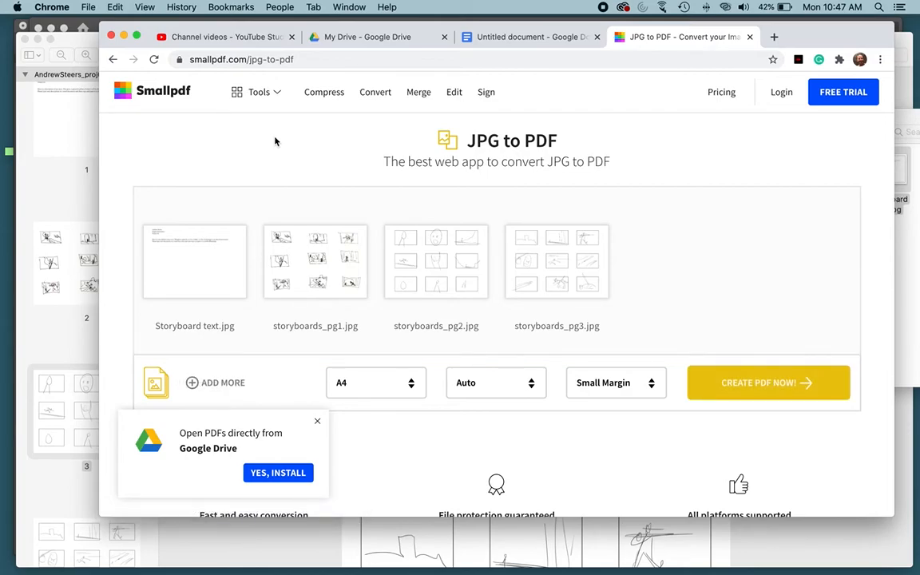
click(318, 421)
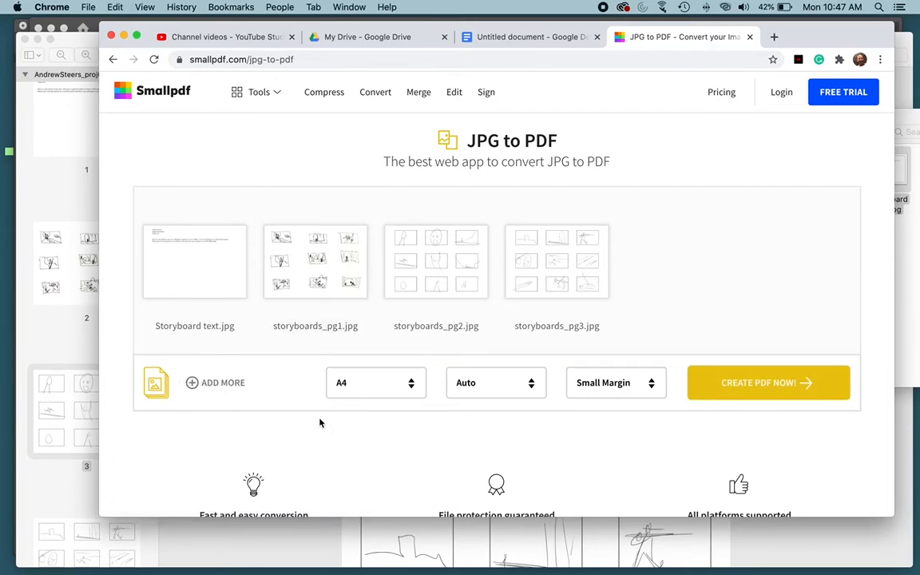
Step: Create the combined PDF with A4, Auto and Small Margin, download it and move the downloaded file to the desktop
click(748, 386)
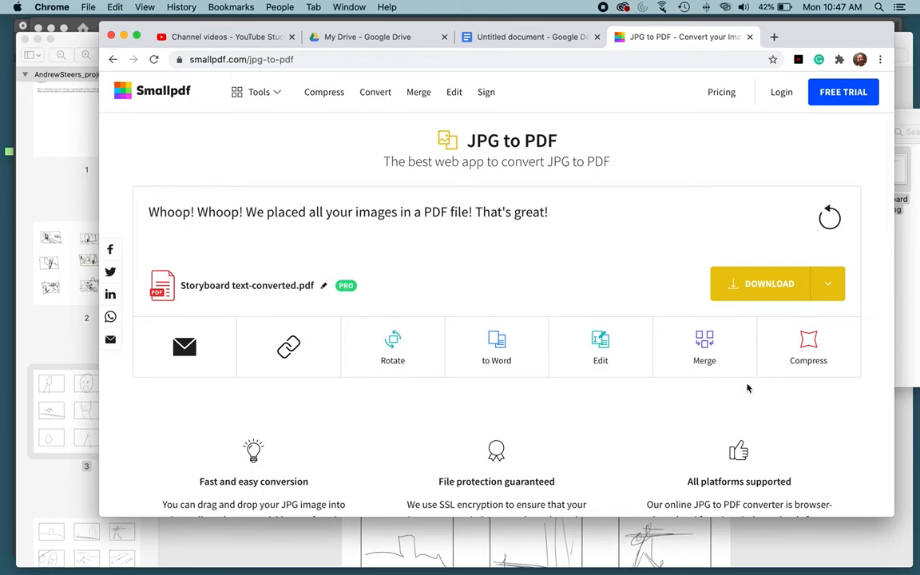
click(744, 284)
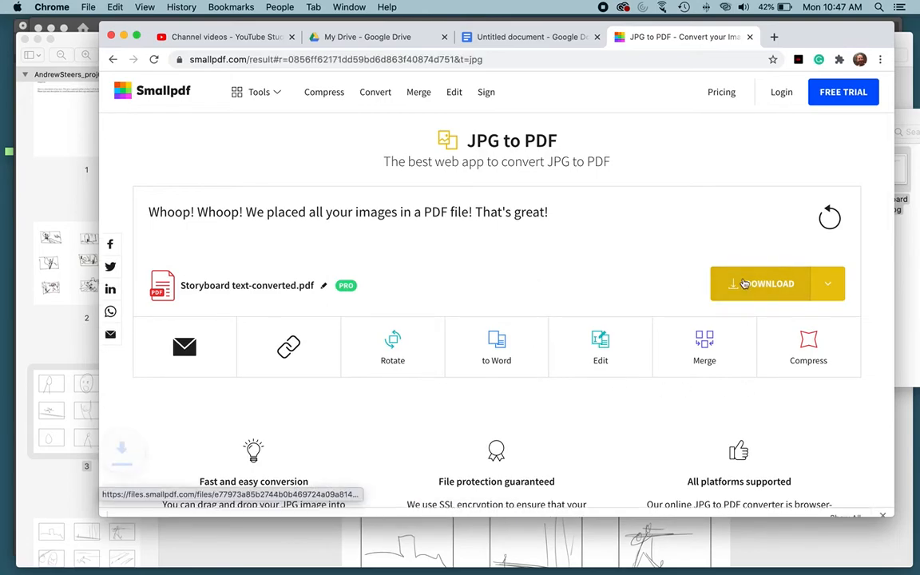
mouse_move(680, 572)
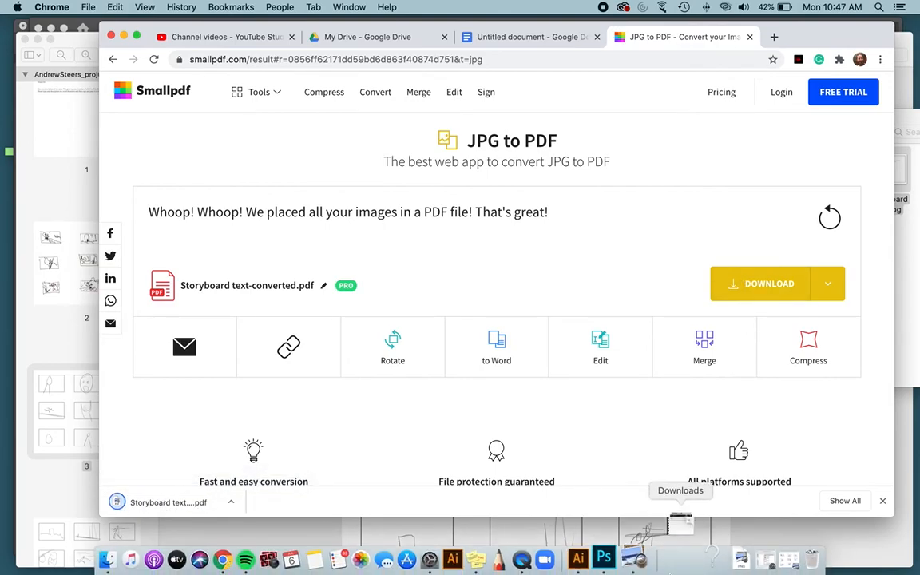
click(679, 559)
drag(681, 516, 397, 343)
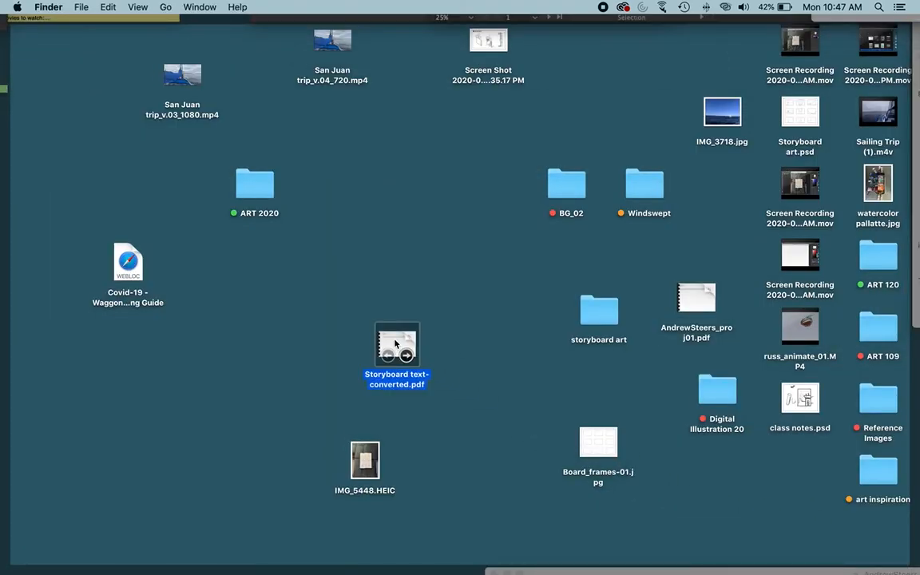
Step: Open Storyboard text-converted.pdf in Preview and examine the order and content of all its pages
double_click(395, 343)
scroll(332, 220, down, 10)
scroll(332, 221, down, 20)
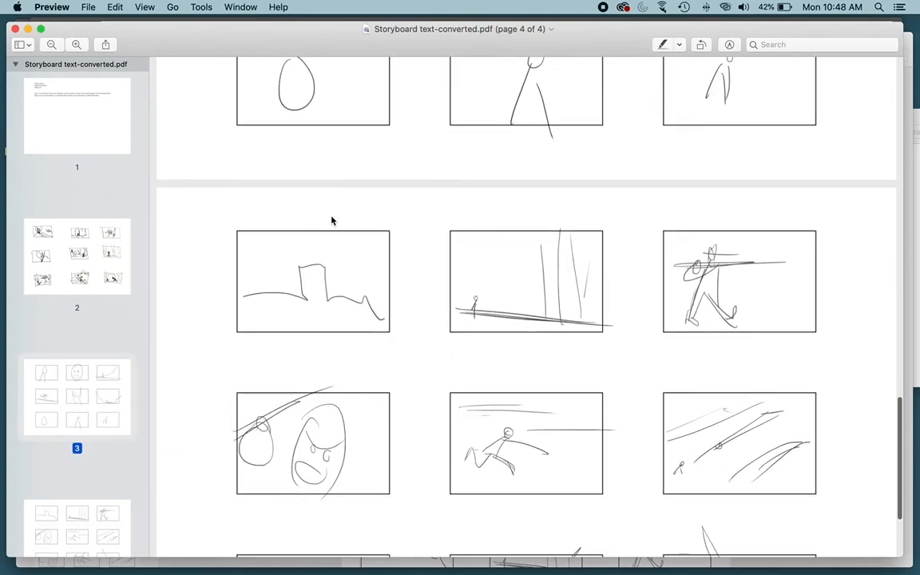
scroll(332, 220, down, 4)
scroll(332, 220, up, 15)
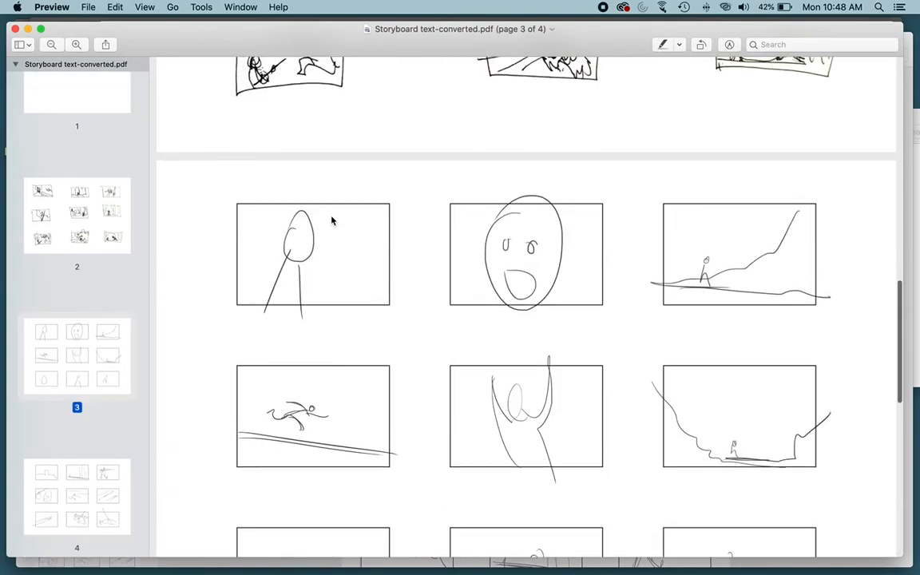
scroll(332, 220, up, 10)
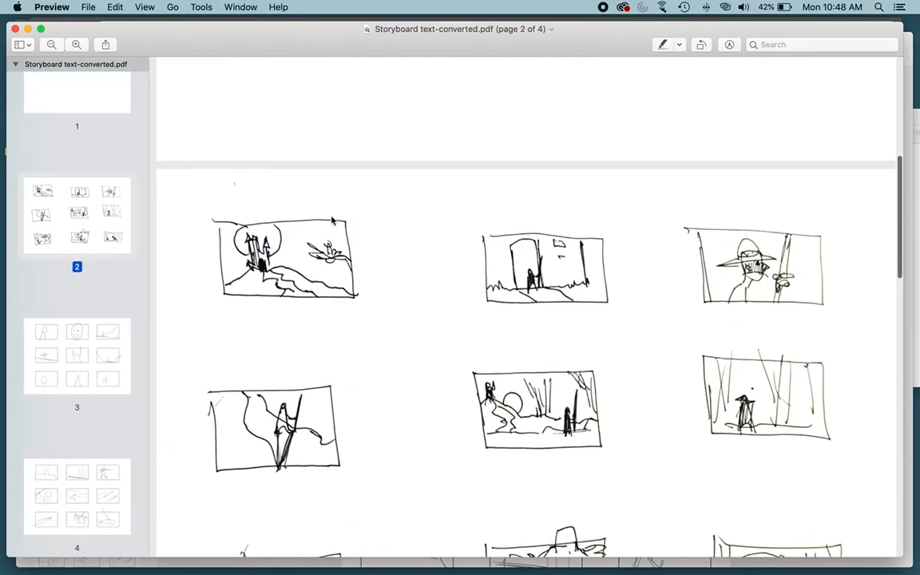
scroll(333, 220, up, 10)
scroll(68, 286, up, 2)
scroll(68, 285, down, 1)
click(68, 257)
click(71, 411)
click(67, 510)
key(F11)
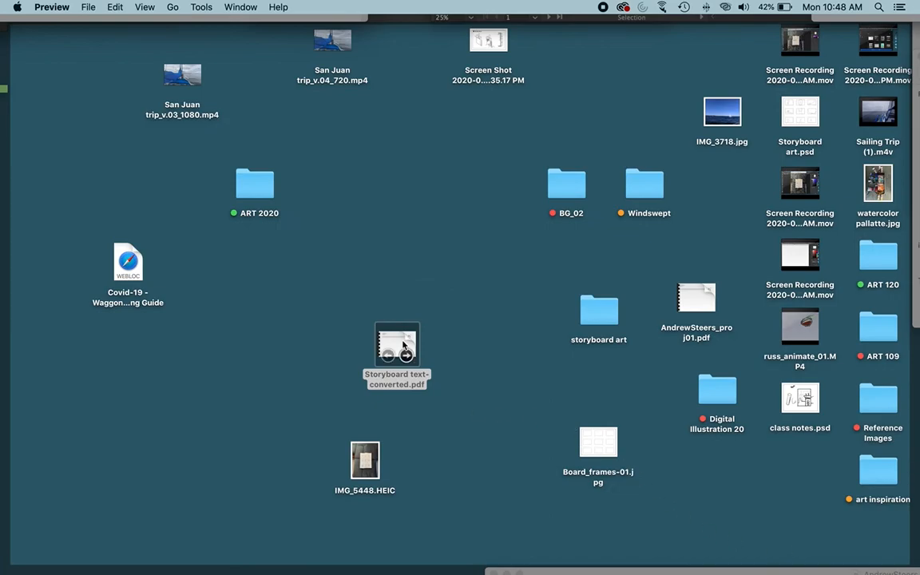
click(403, 346)
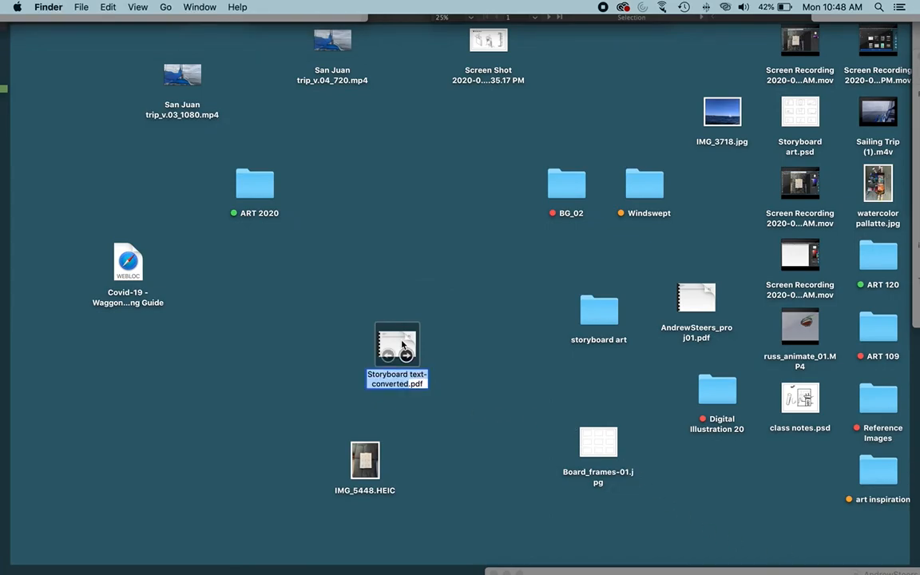
click(472, 365)
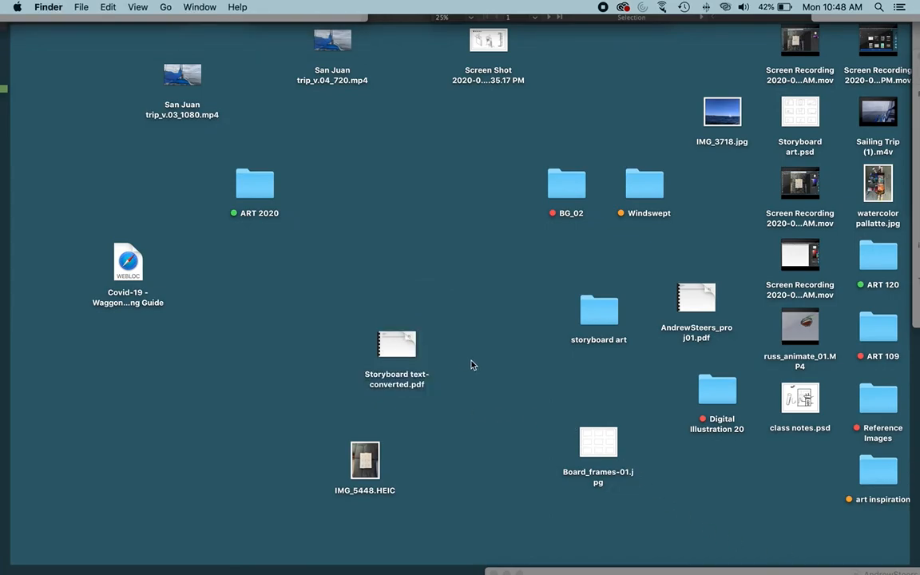
Step: Reopen Storyboard text-converted.pdf at page 2, and bring the "_proj01" PDF from the desktop to the front in Preview
double_click(390, 343)
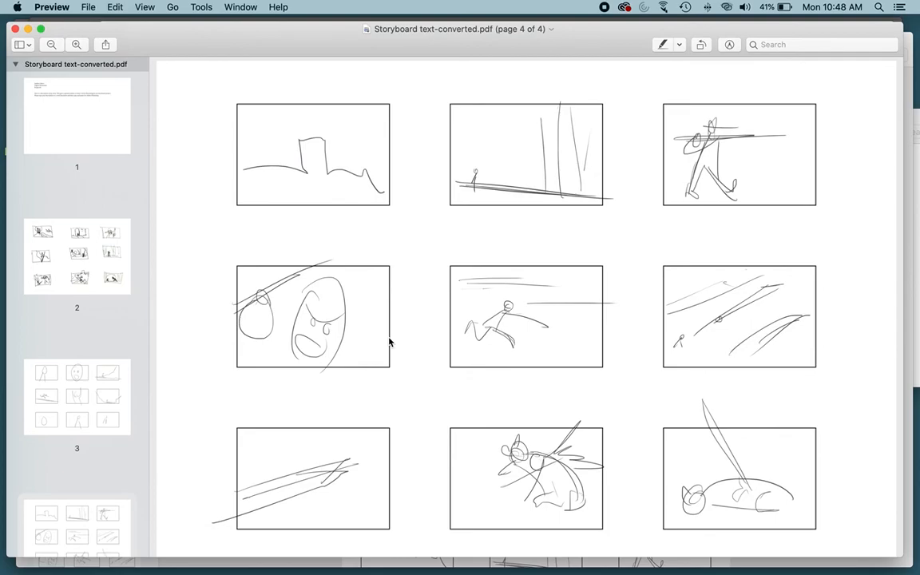
click(68, 293)
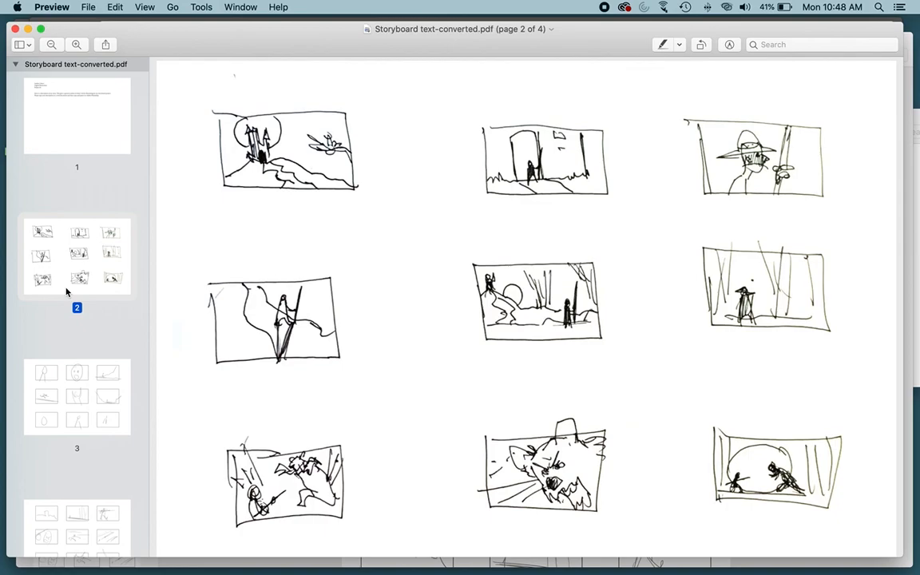
key(F11)
double_click(692, 296)
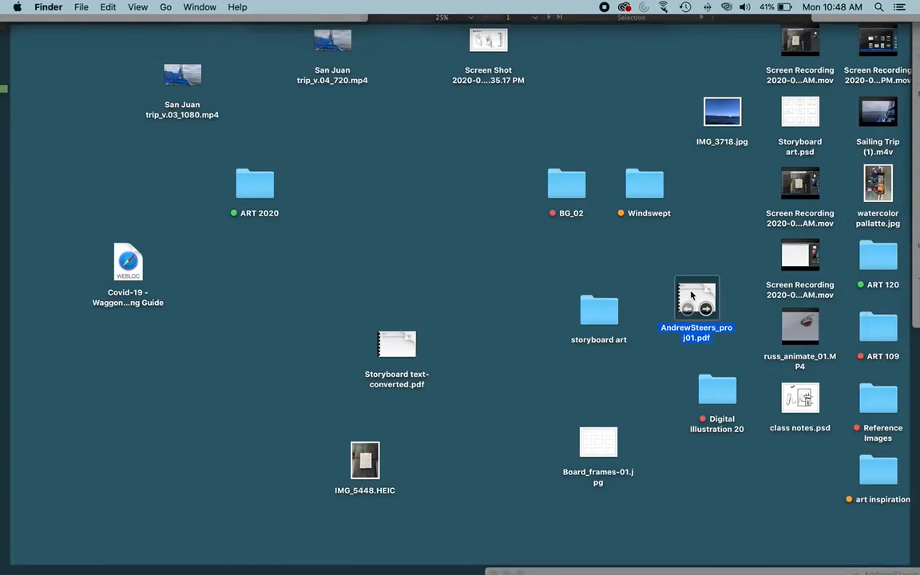
mouse_move(328, 56)
mouse_down()
mouse_move(390, 185)
mouse_move(341, 55)
mouse_move(329, 47)
mouse_up()
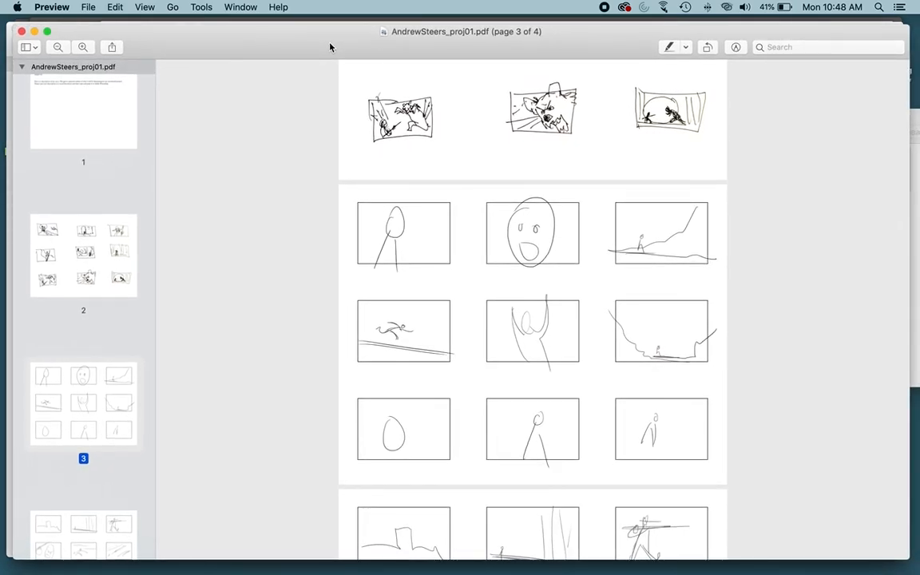
drag(330, 47, 336, 51)
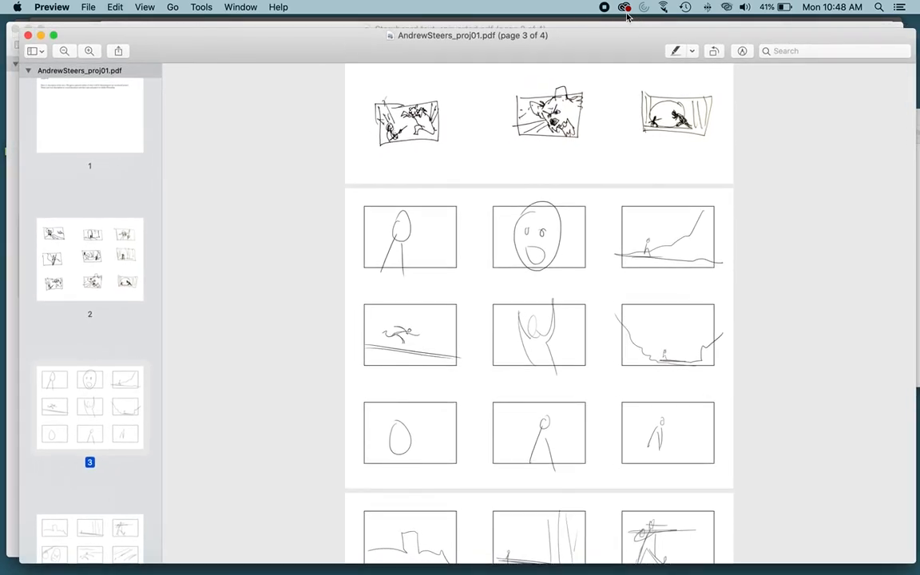